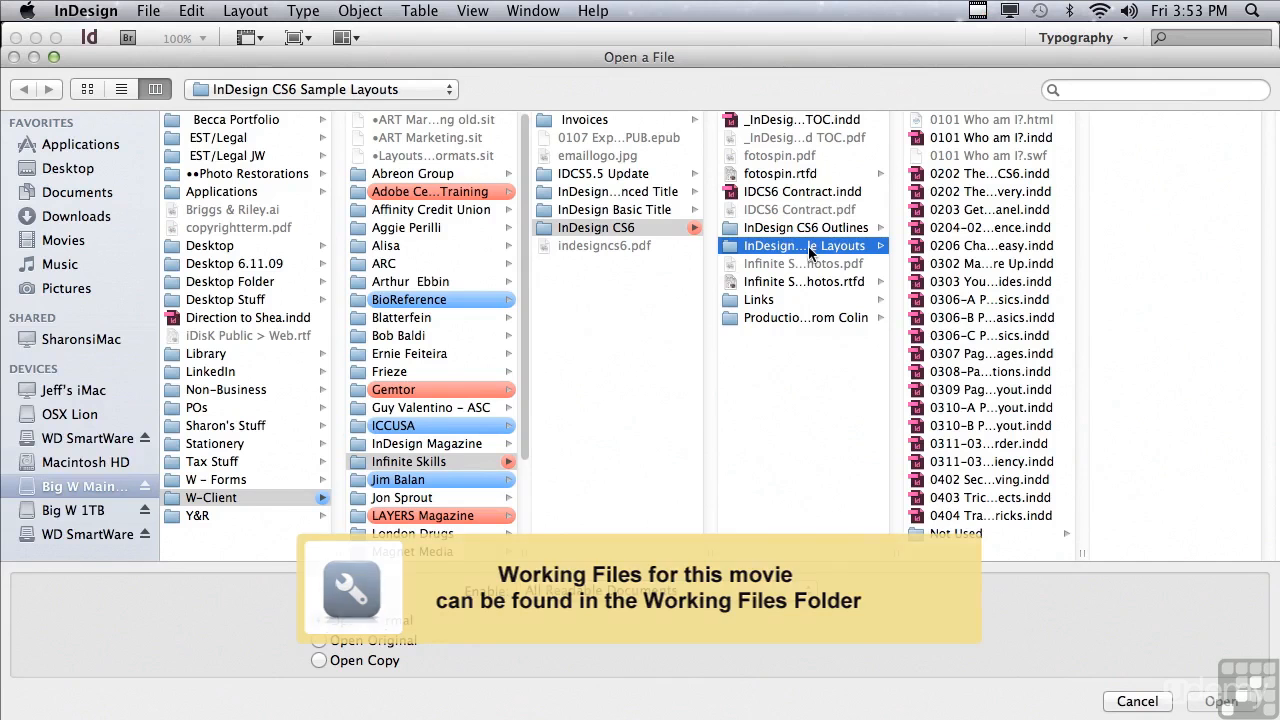
Step: Open the document 0402 Secrets to Selecting & Moving.indd, and select and deselect the Leather Jackets photo frame
click(953, 481)
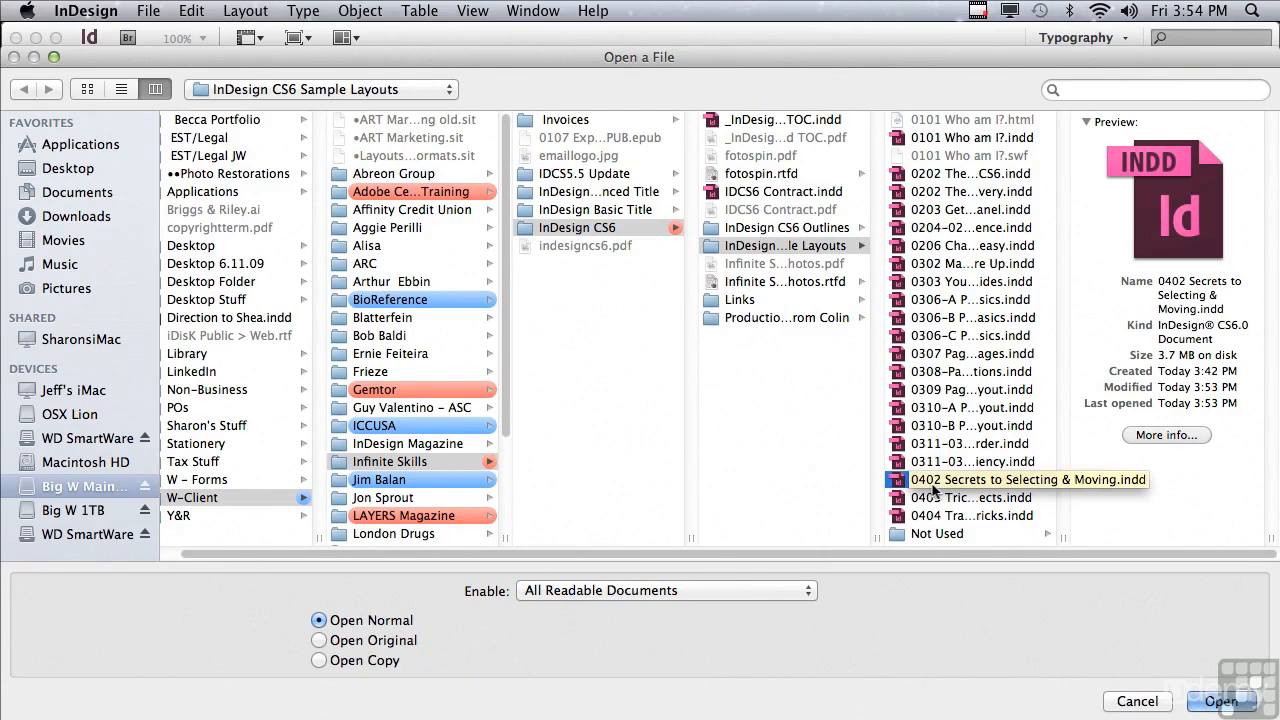
click(1218, 702)
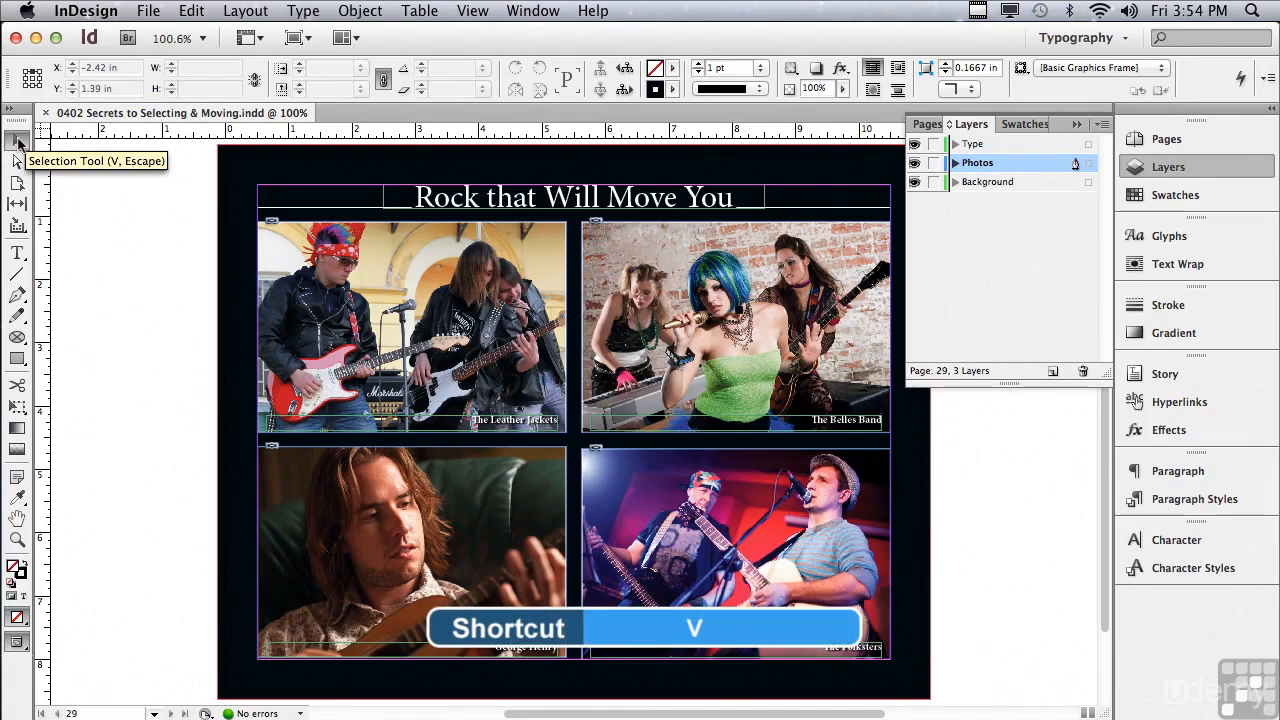
click(290, 268)
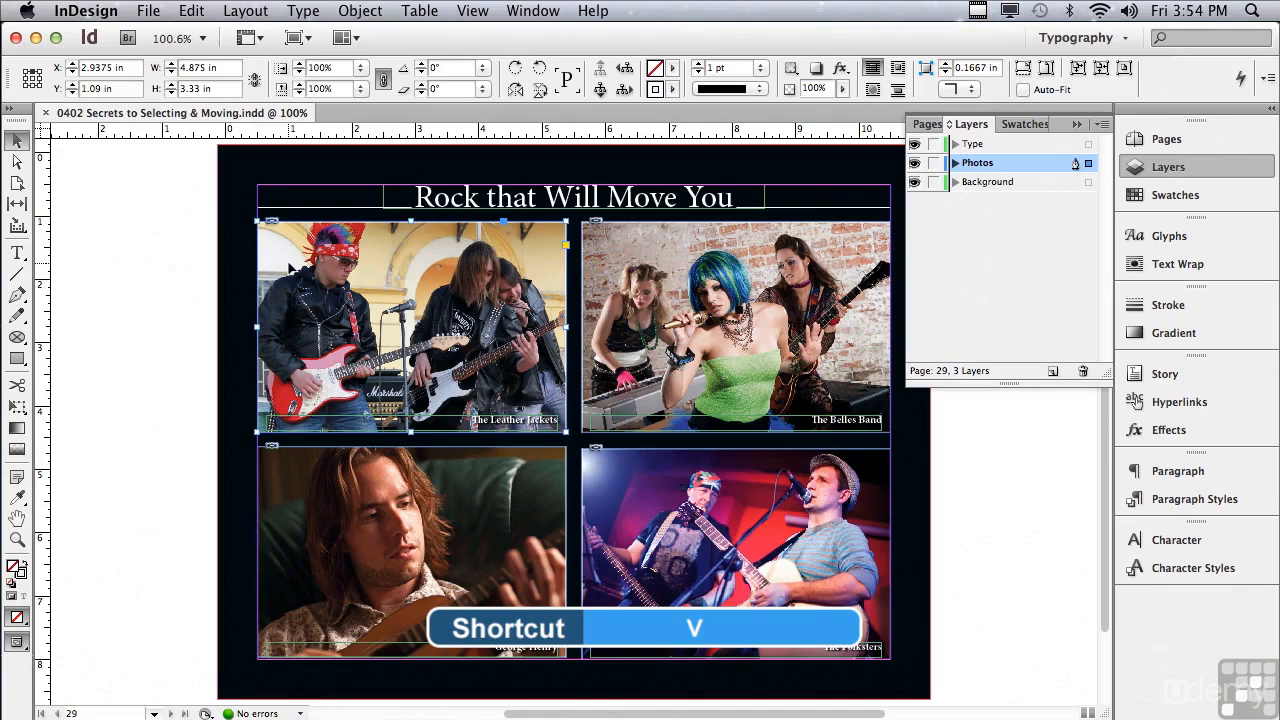
click(160, 273)
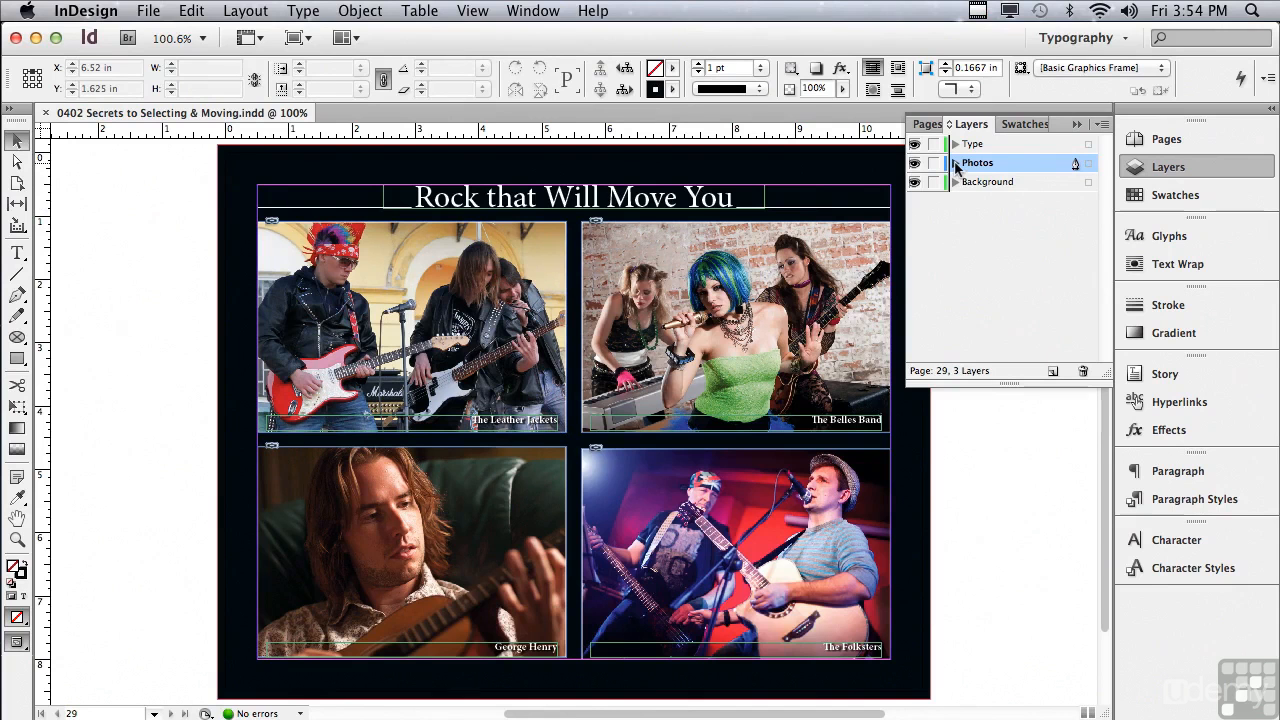
Step: Expand the Photos layer, select the 559_3369821.JPG frame and only the image content of 158_2713579.JPG, and clear the selection
click(955, 164)
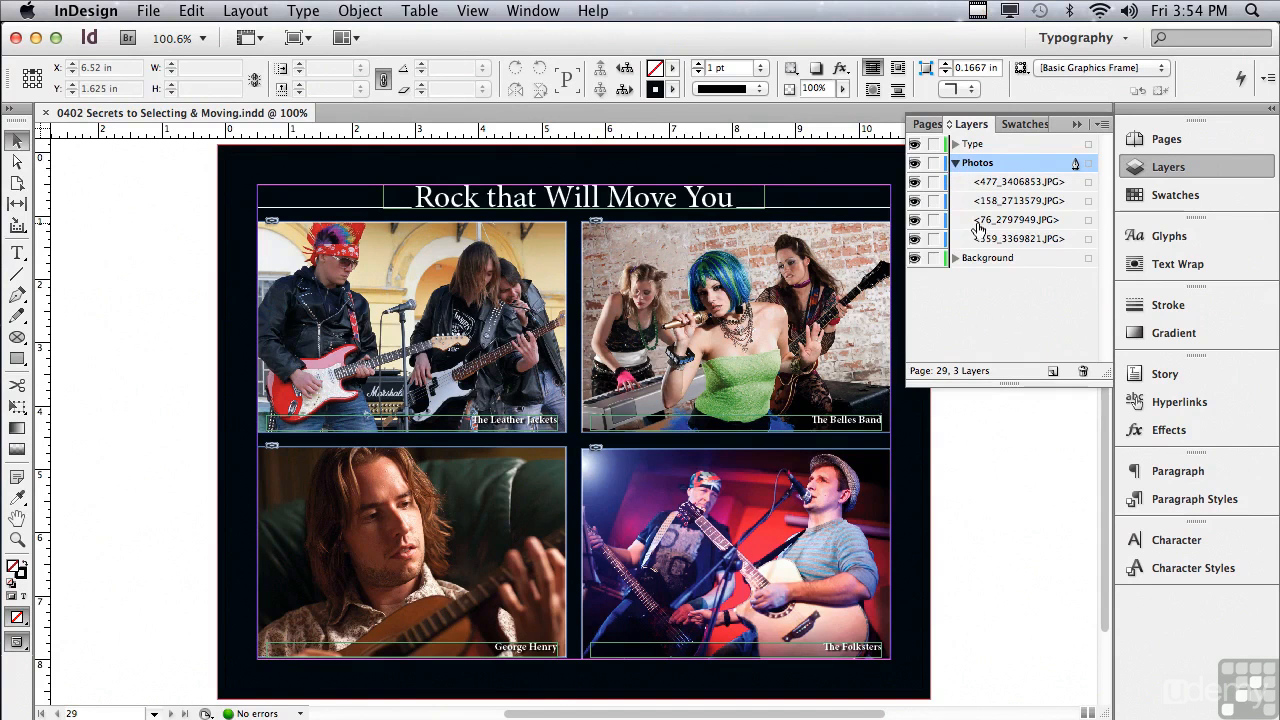
click(1088, 240)
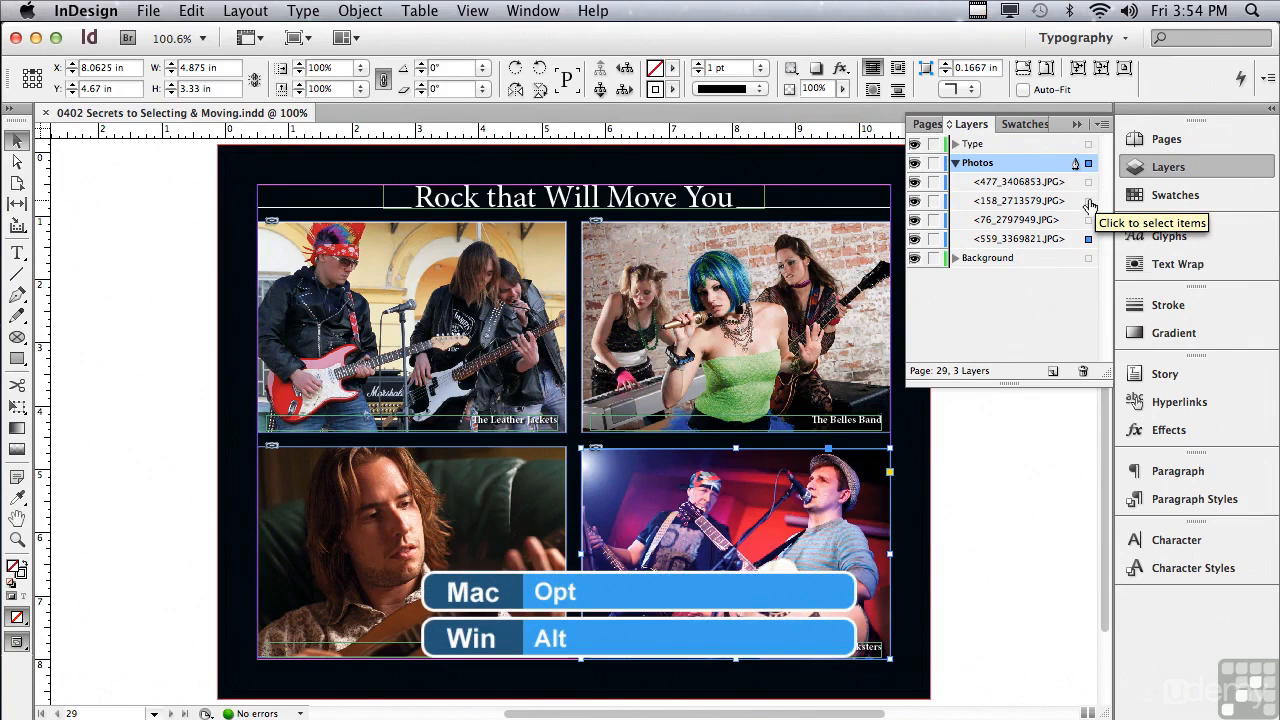
alt+click(1089, 204)
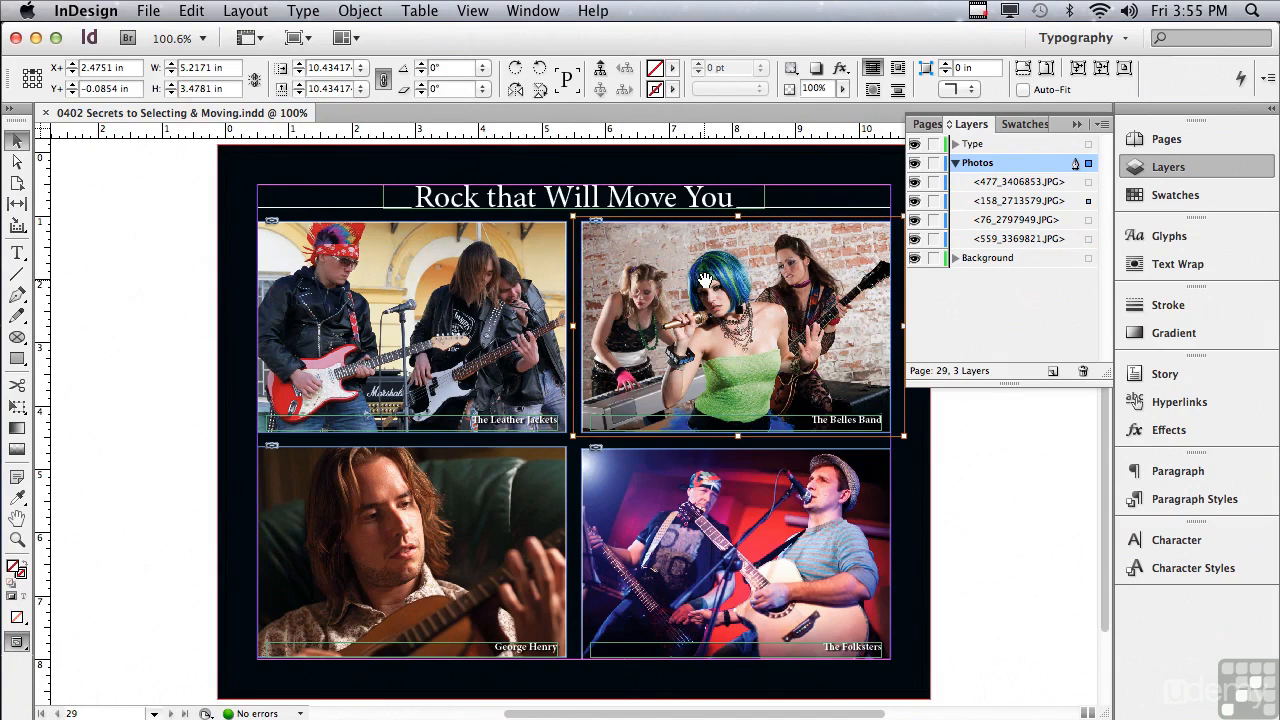
click(130, 282)
key(d)
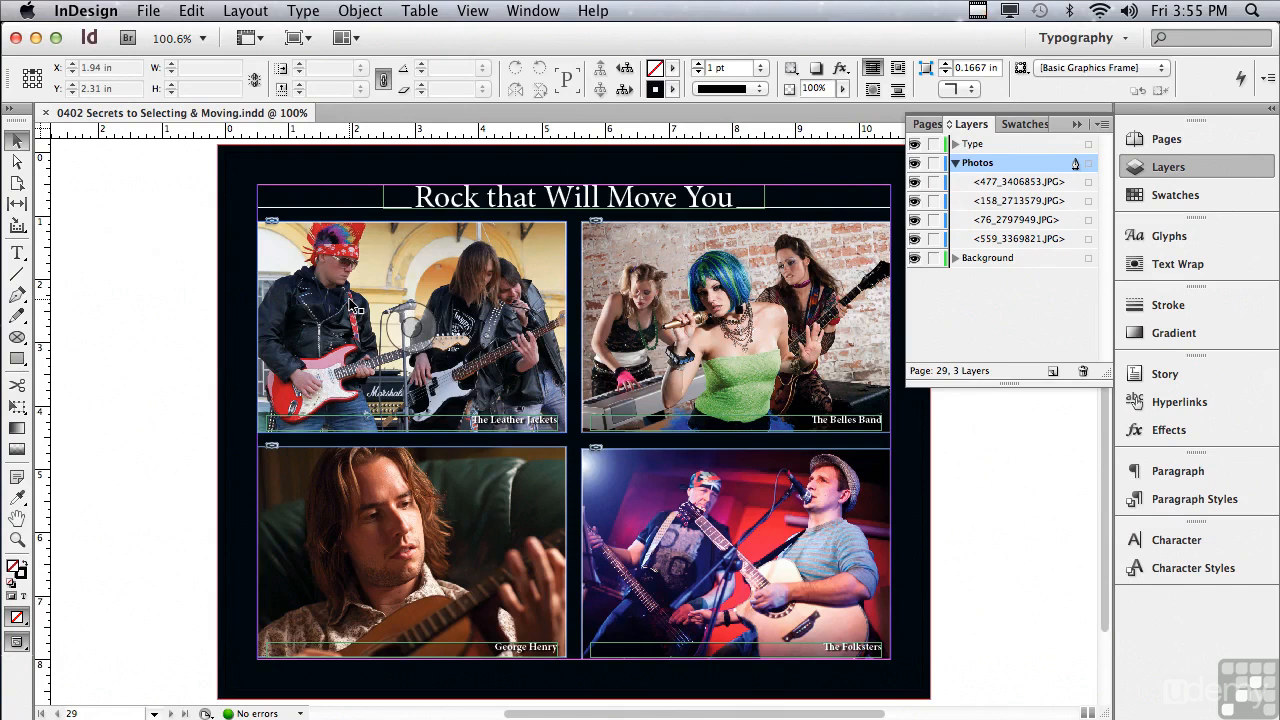
Step: Shift the Leather Jackets image to the right inside its frame using the content grabber, and undo the move
click(413, 325)
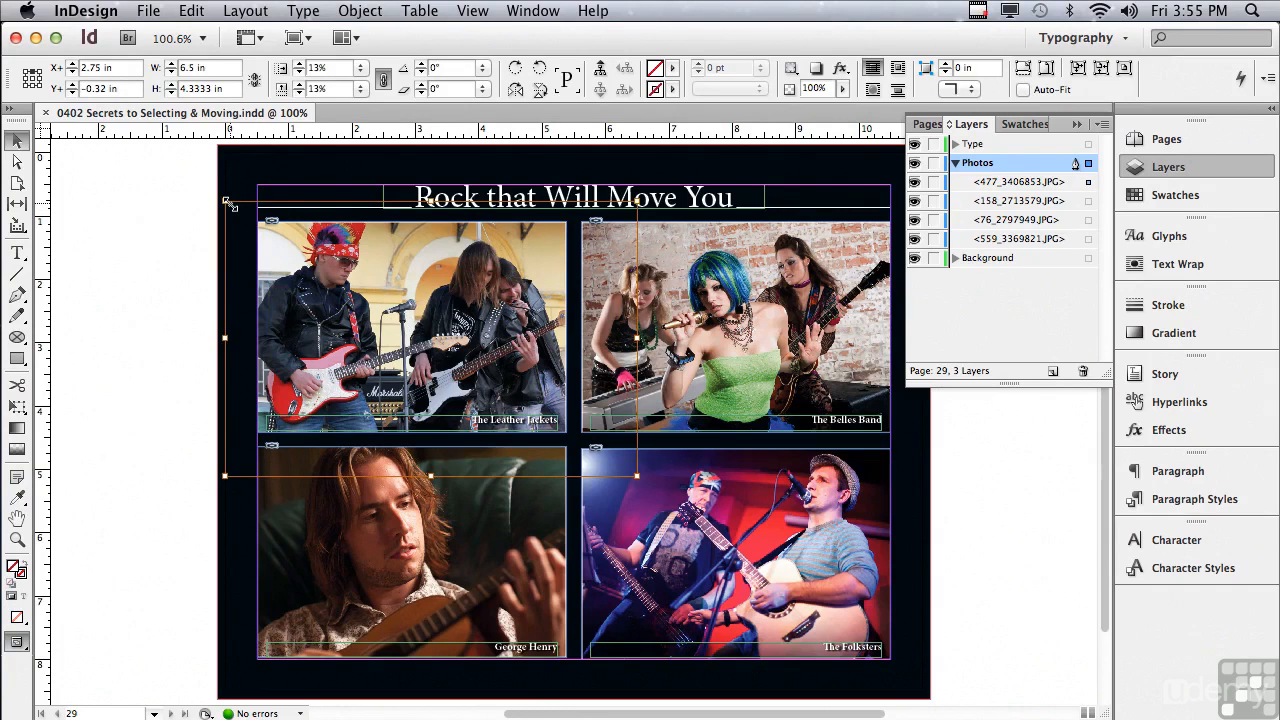
click(164, 202)
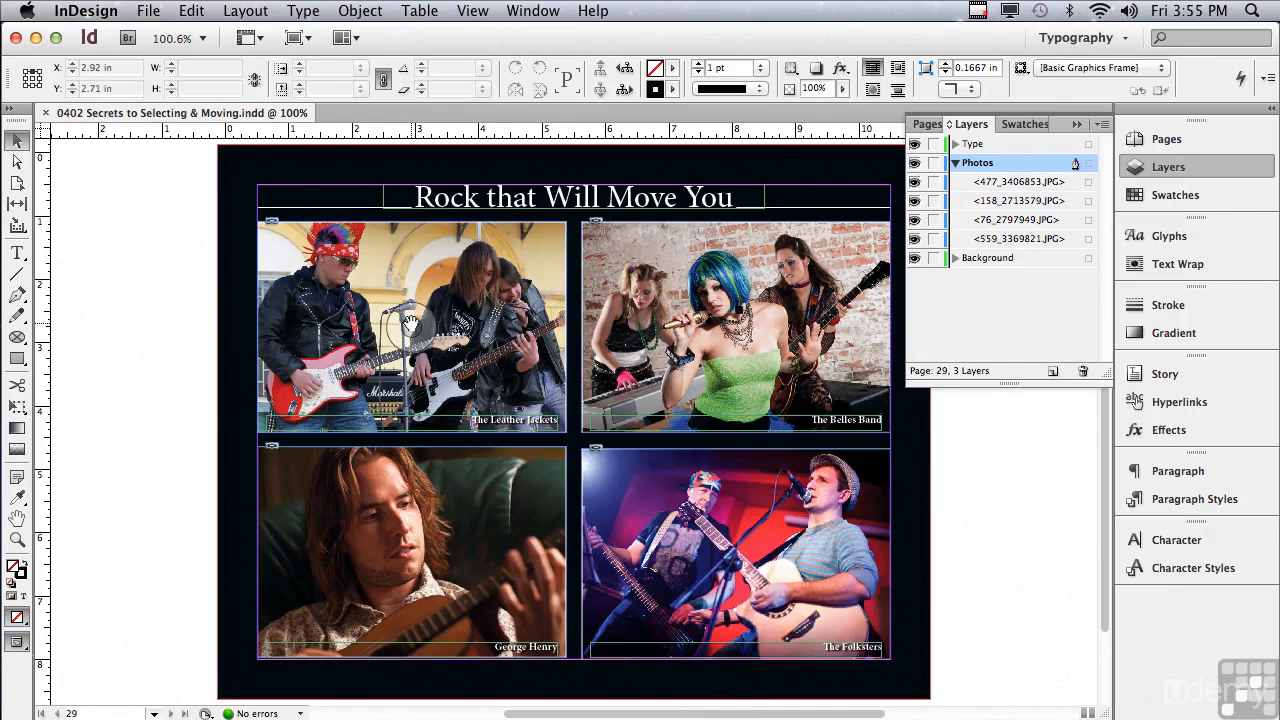
drag(458, 344, 494, 358)
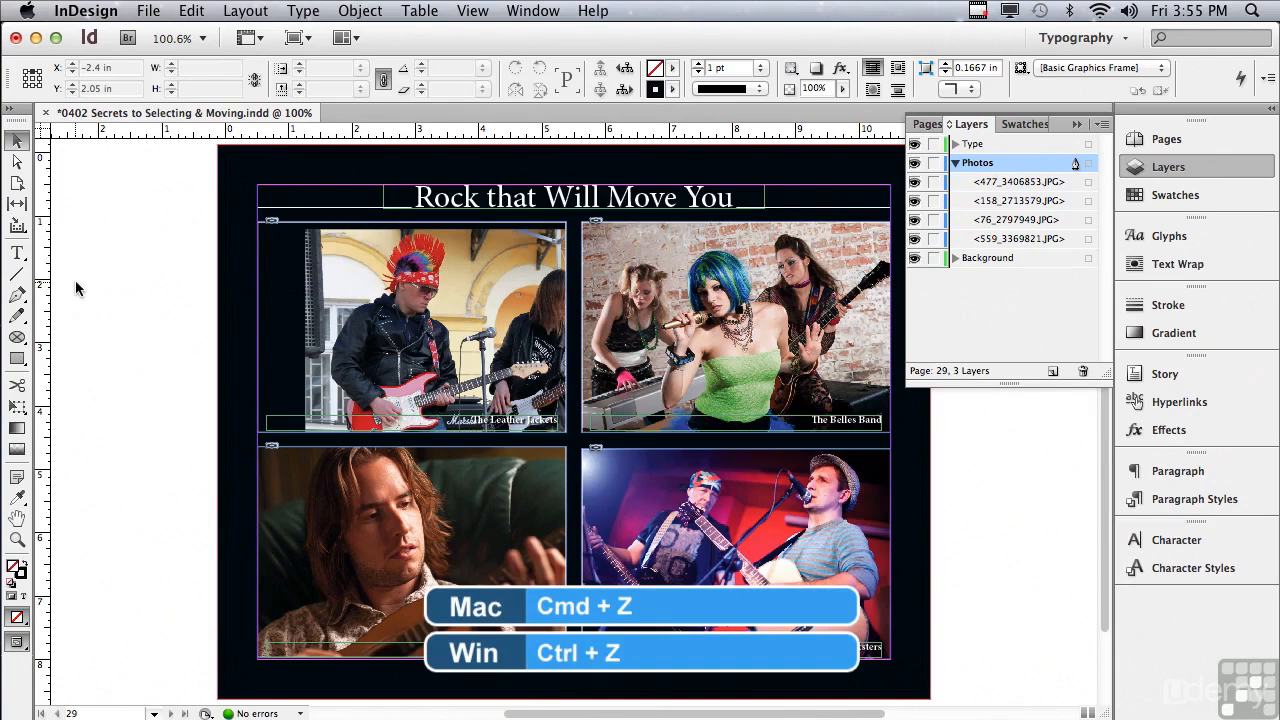
key(super+z)
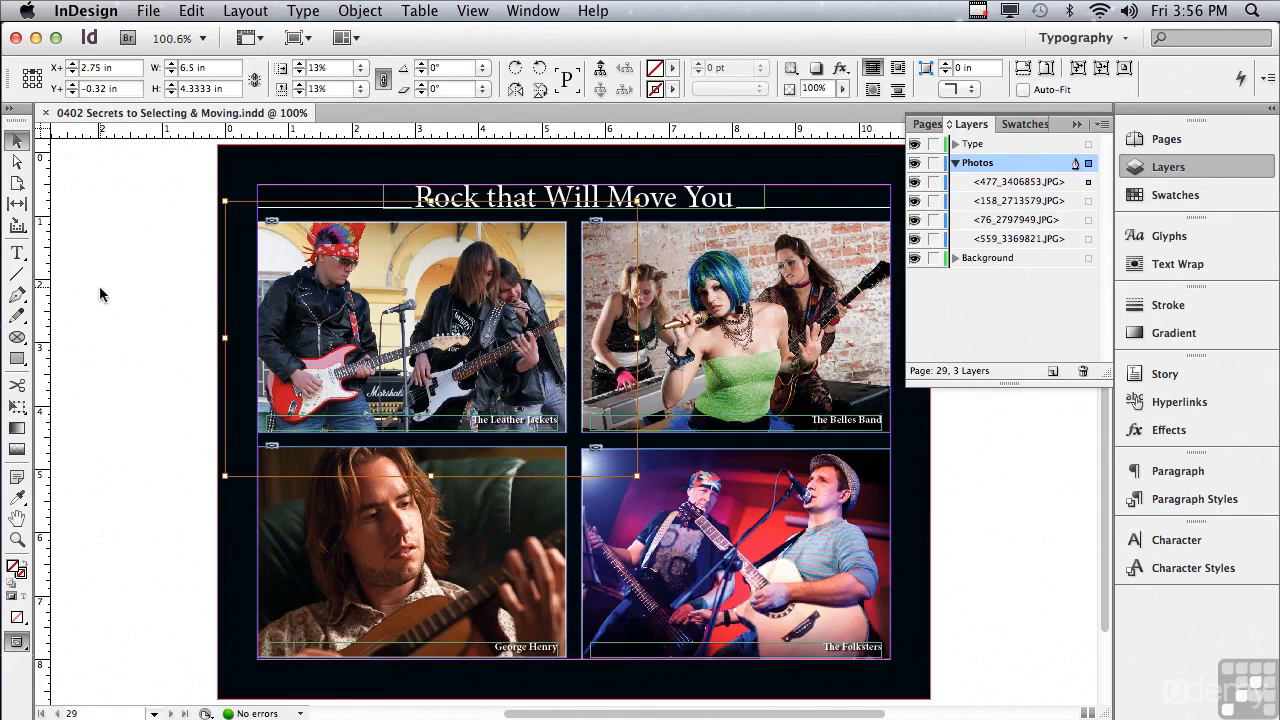
click(89, 294)
Step: Select the Belles Band caption frame, and in turn the photo frame and the background frame stacked beneath it
click(820, 427)
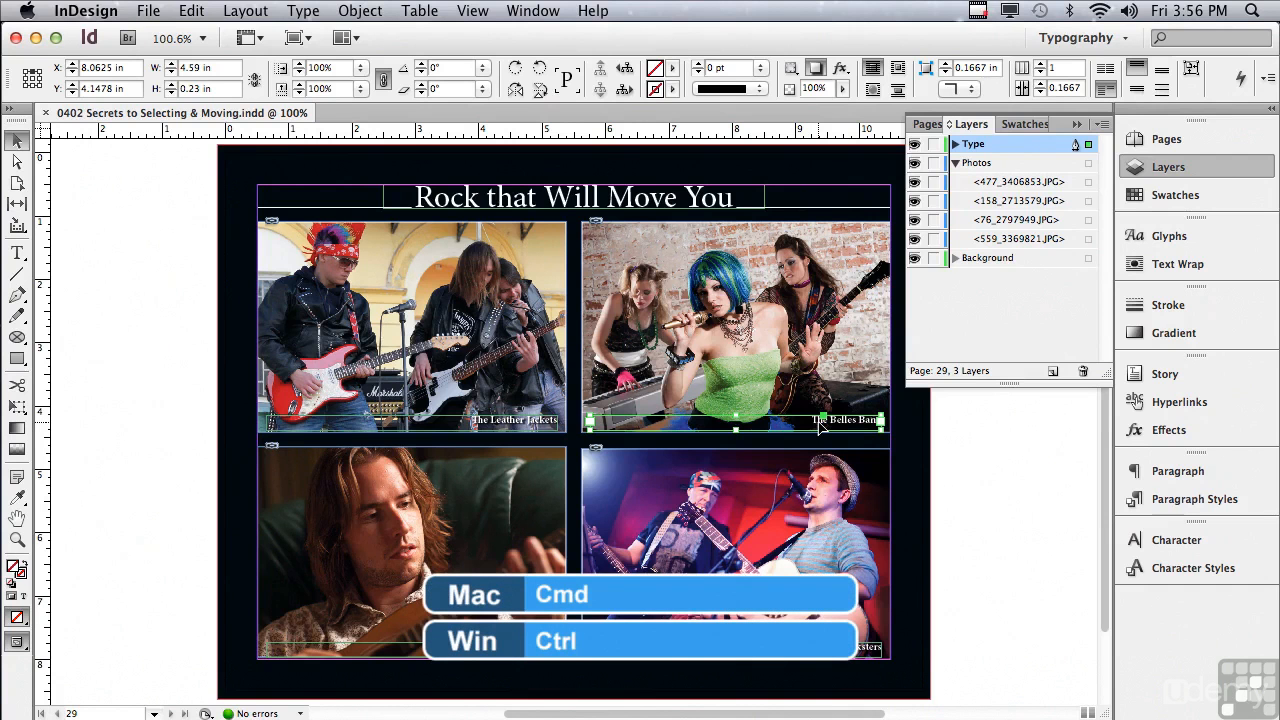
super+click(820, 425)
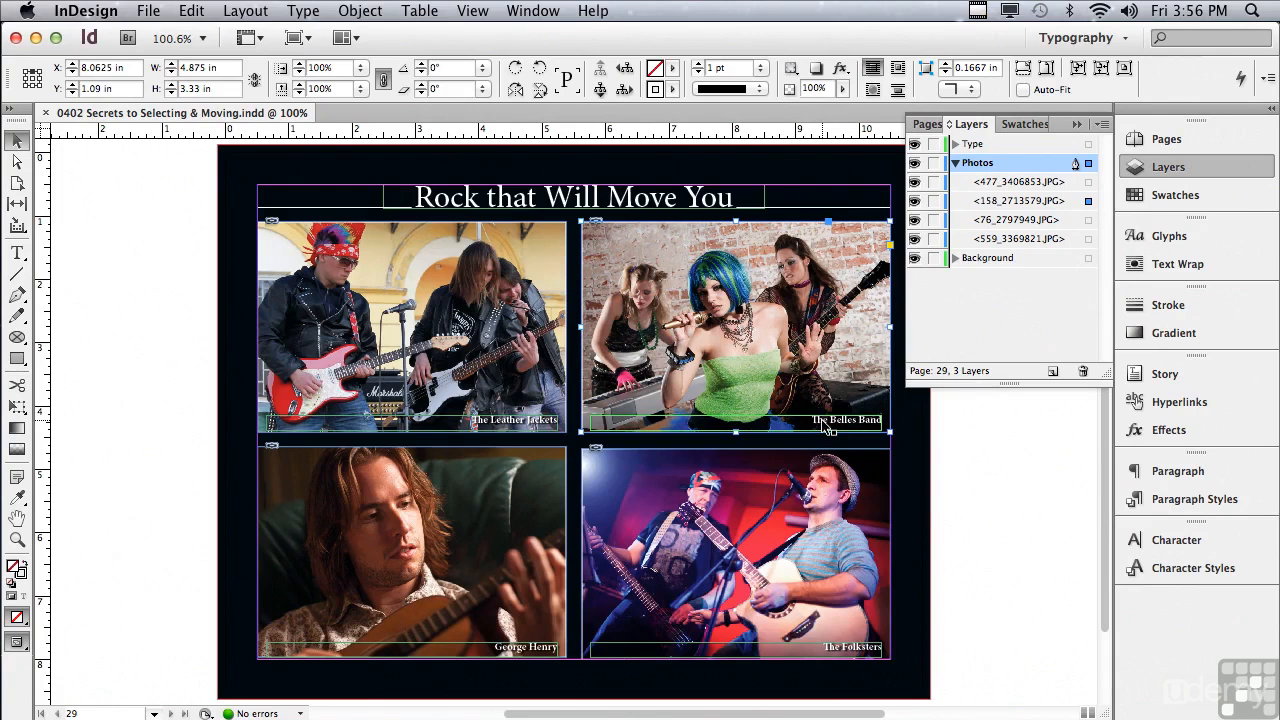
super+click(824, 427)
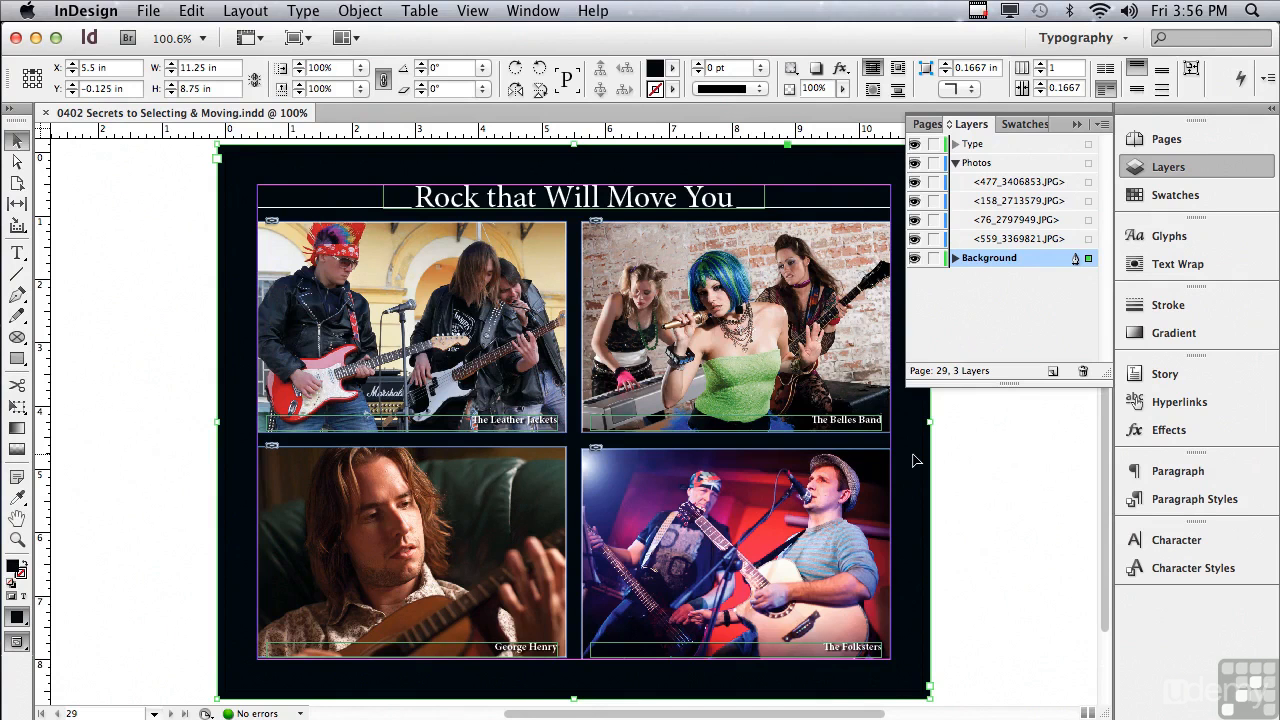
Step: Delete the image content of all four frames on the Photos layer, undo the deletion and clear the selection
click(1088, 183)
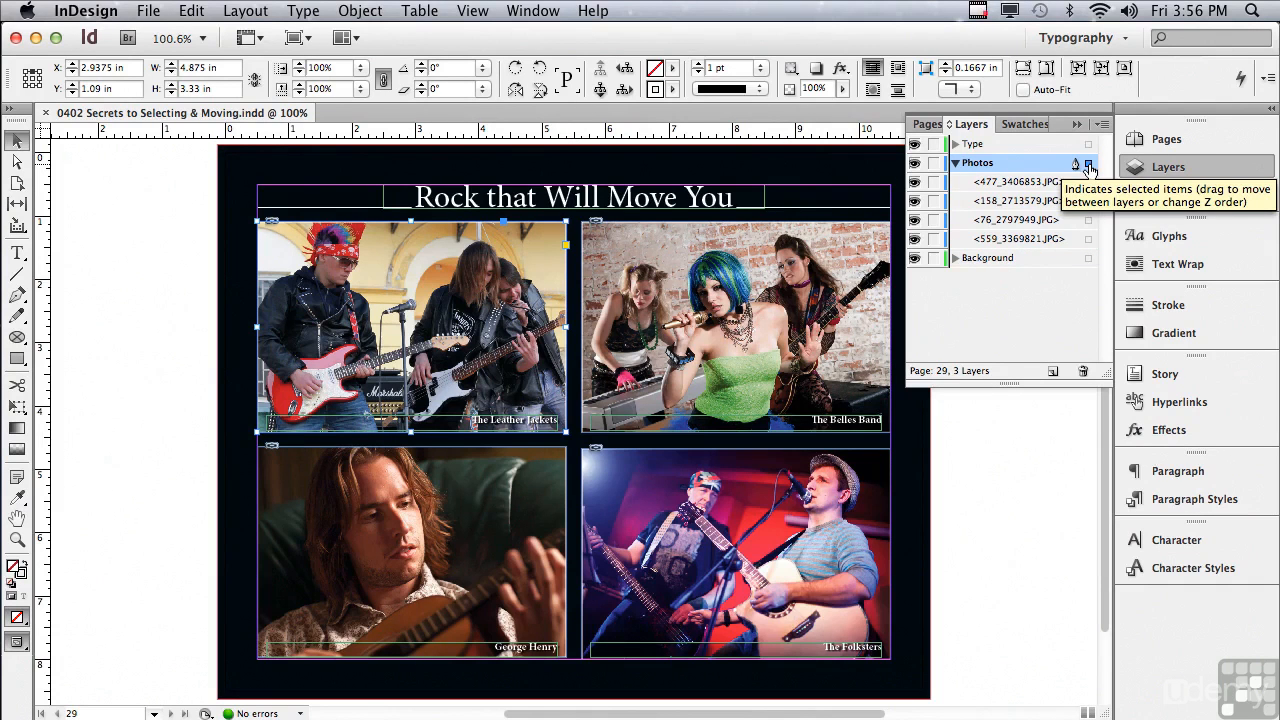
click(1088, 166)
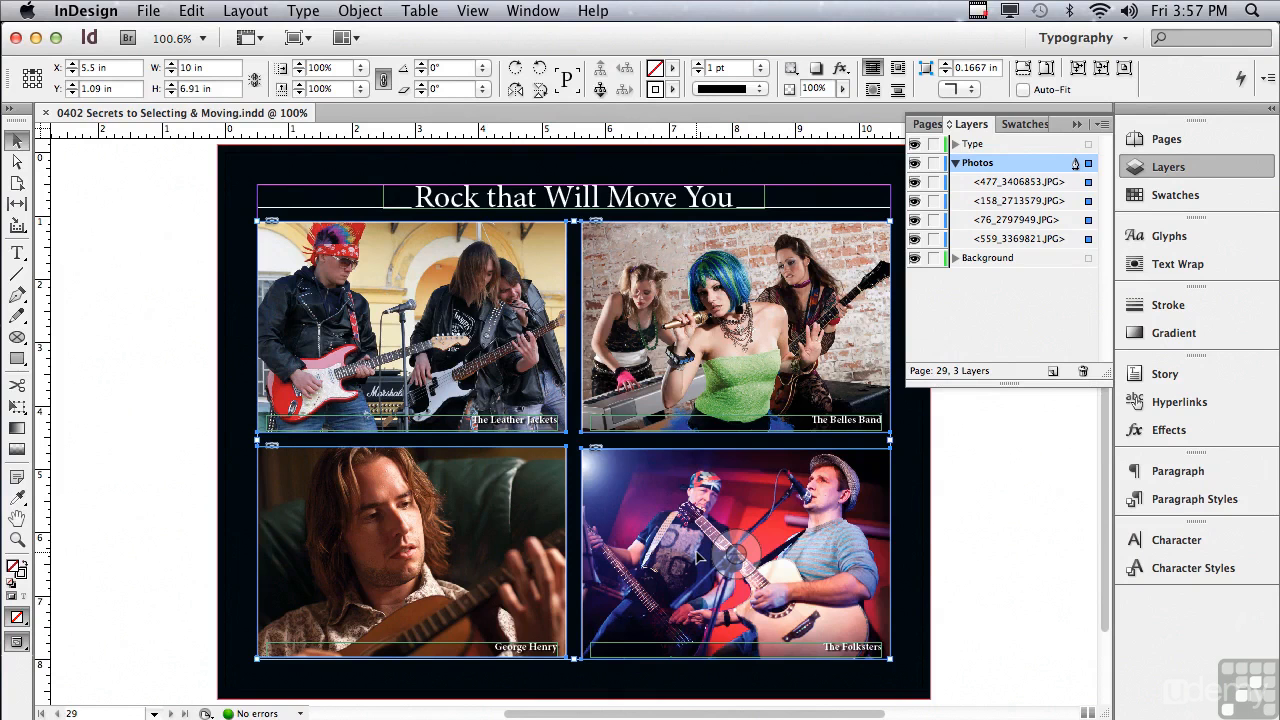
click(599, 91)
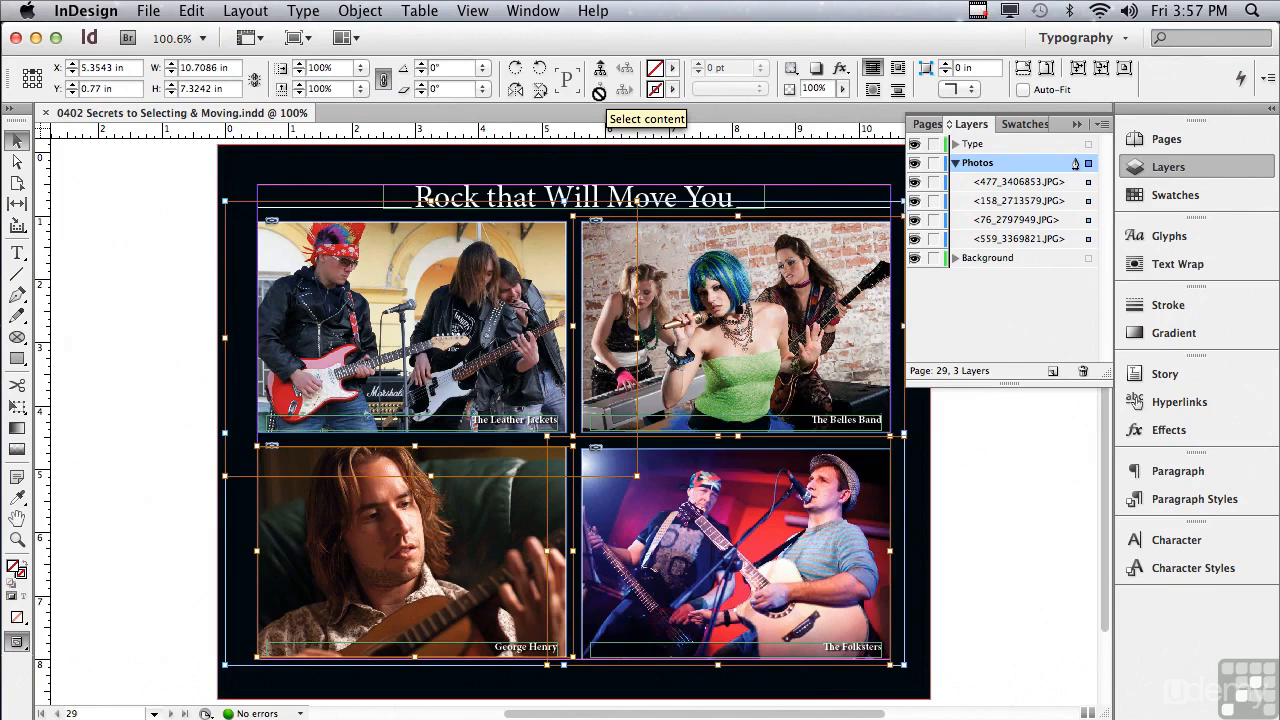
key(Delete)
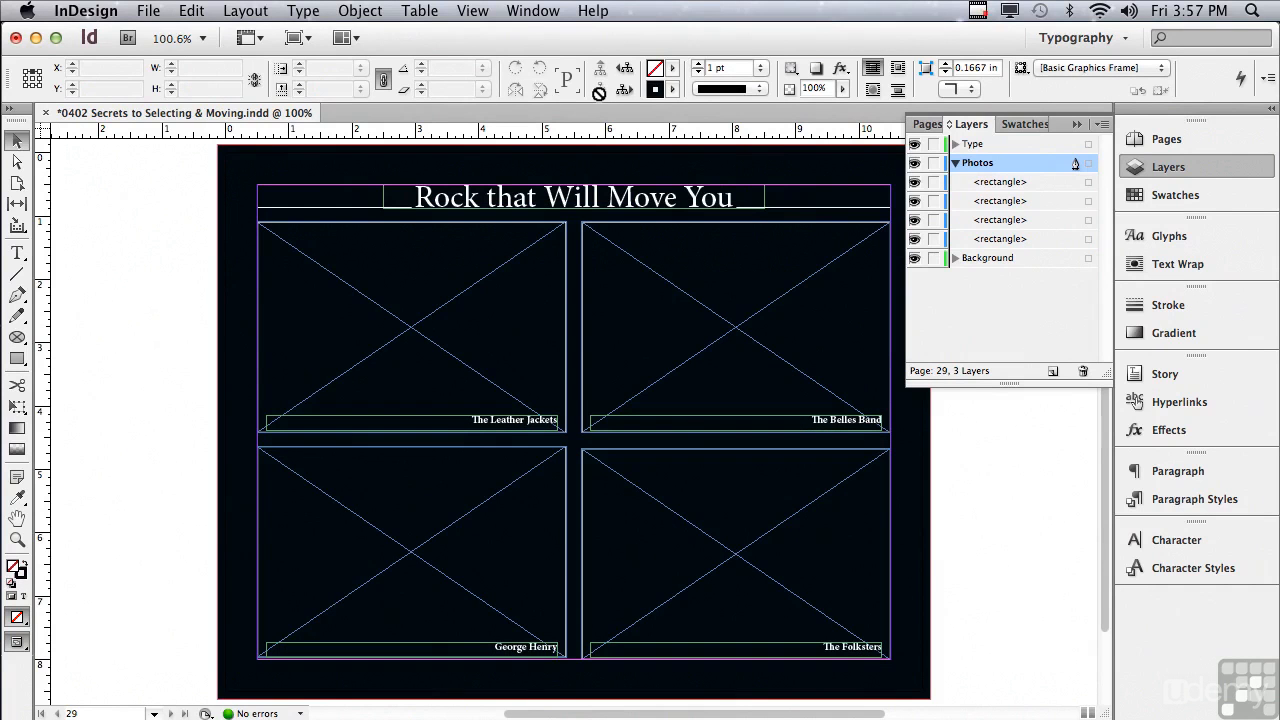
key(super+z)
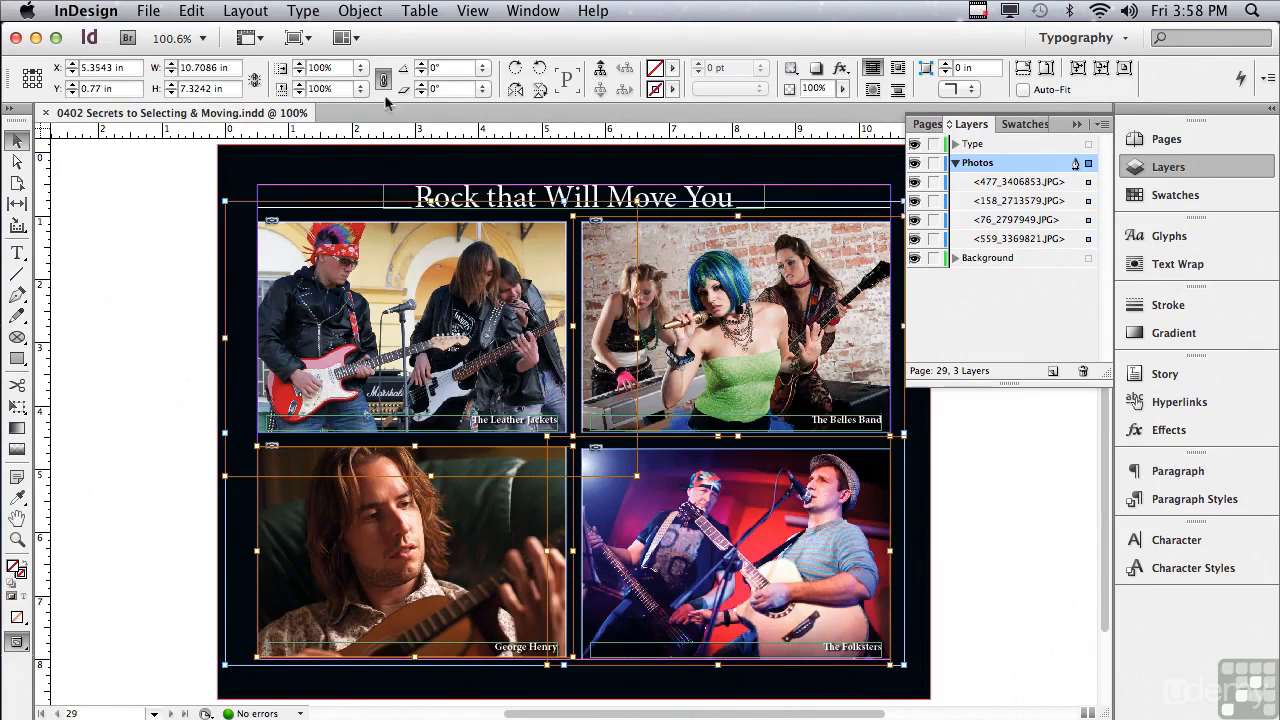
click(126, 173)
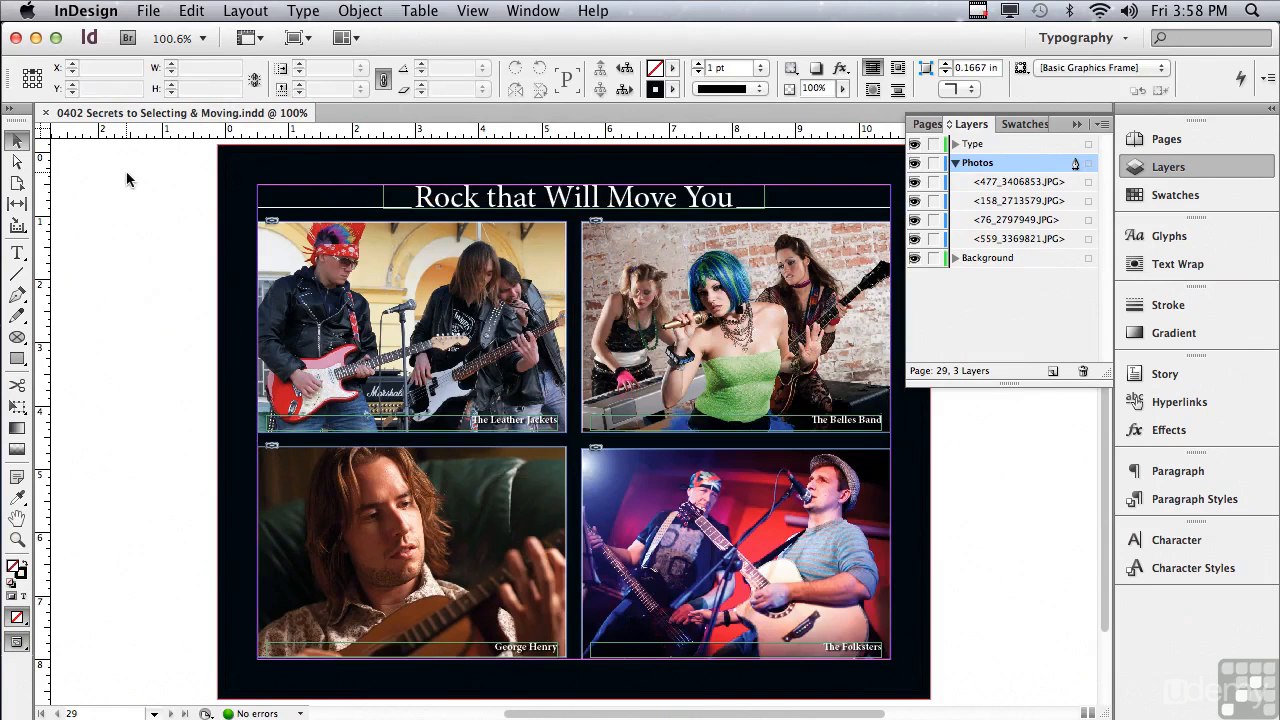
Step: Move the grouped headline "Rock that Will Move You" with its lines up to Y 0 in, and undo the move
click(290, 194)
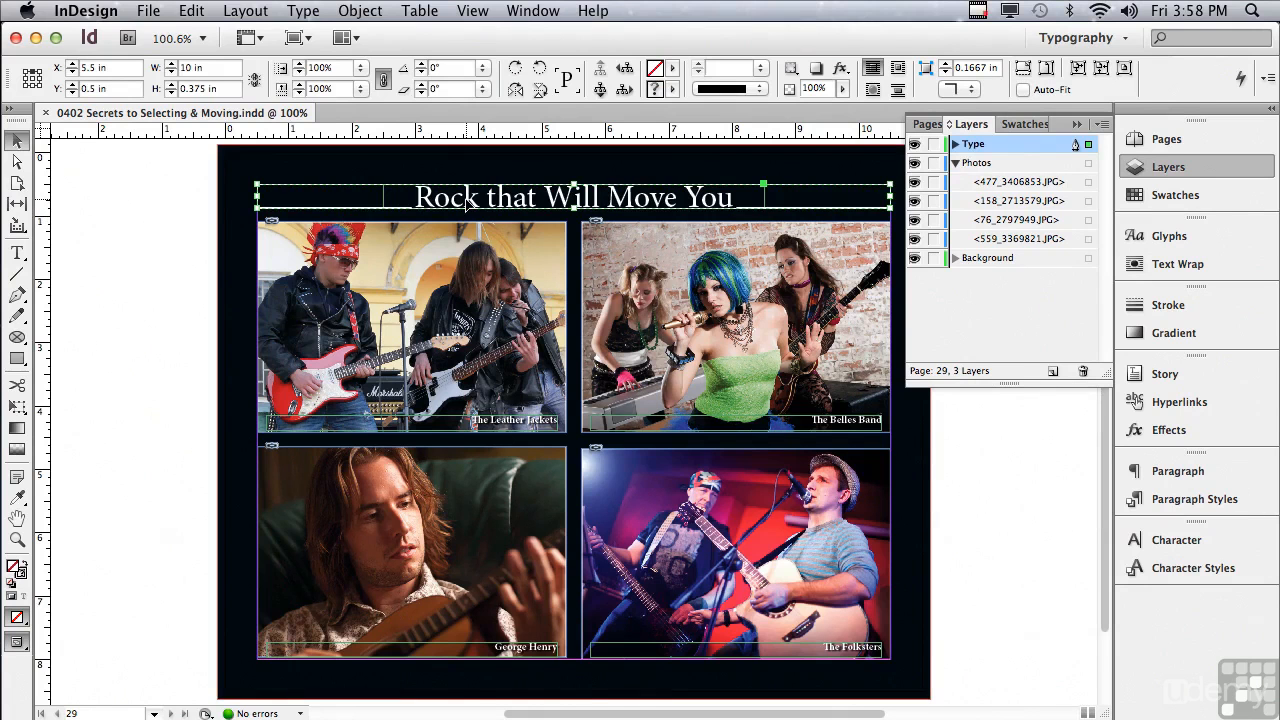
drag(466, 205, 468, 198)
drag(464, 181, 463, 175)
click(126, 226)
drag(451, 180, 454, 172)
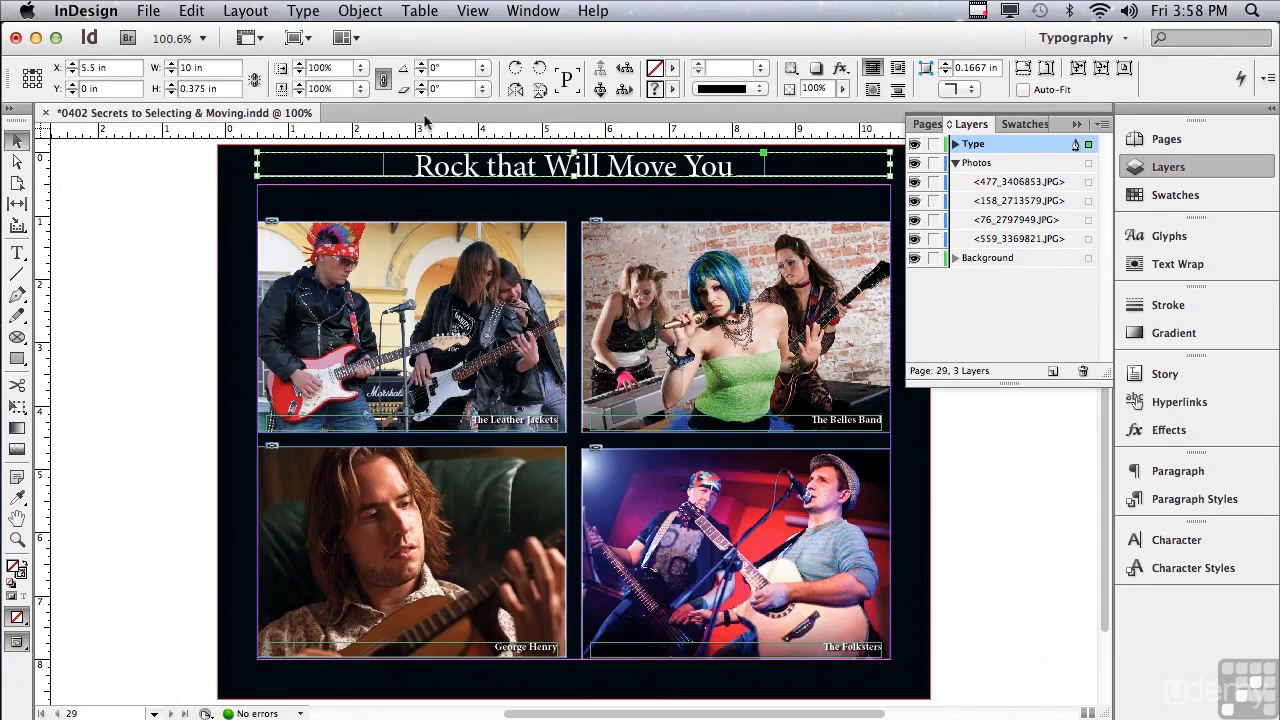
click(126, 263)
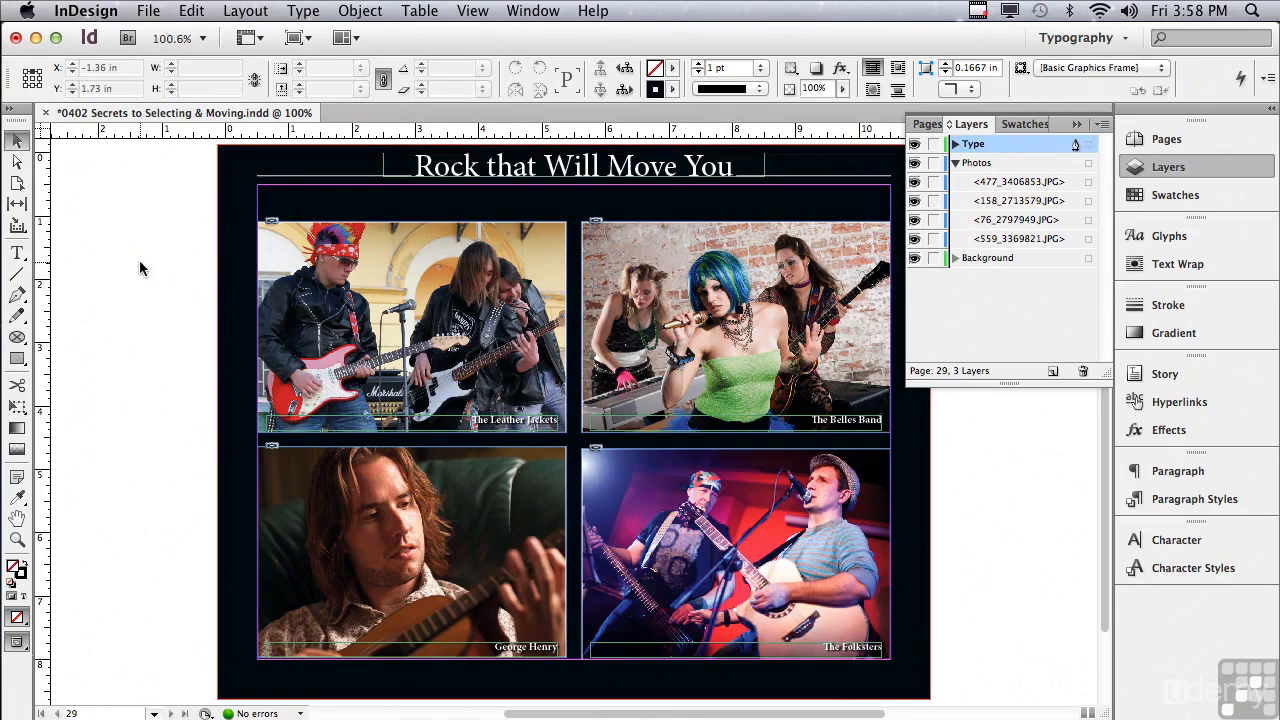
key(super+z)
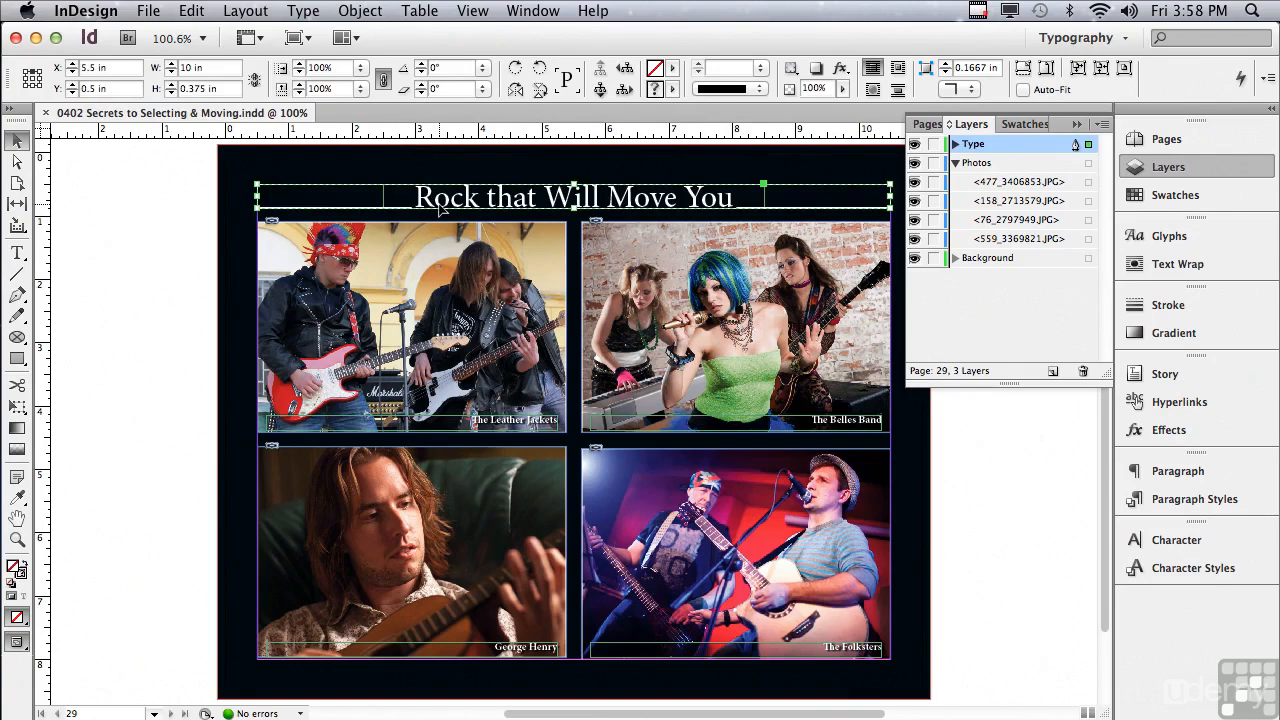
Step: Ungroup the headline and its lines, and select the left and right lines individually
click(360, 11)
click(379, 141)
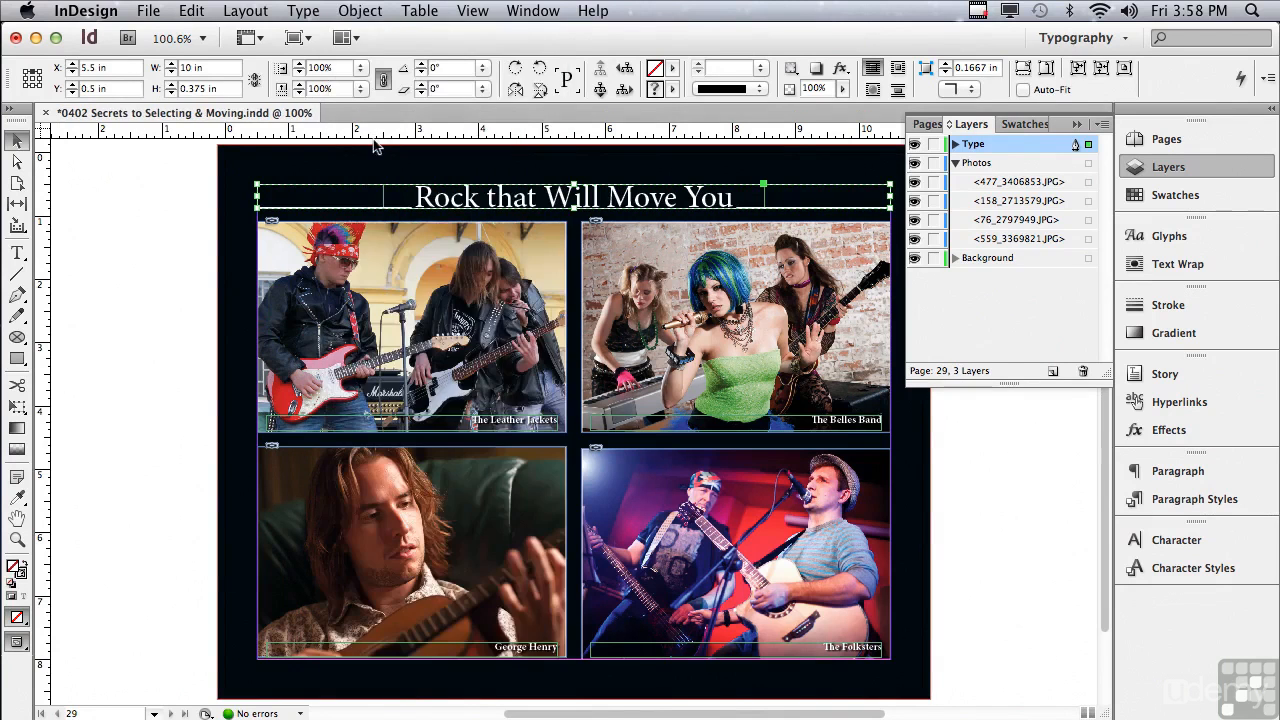
click(176, 215)
click(284, 207)
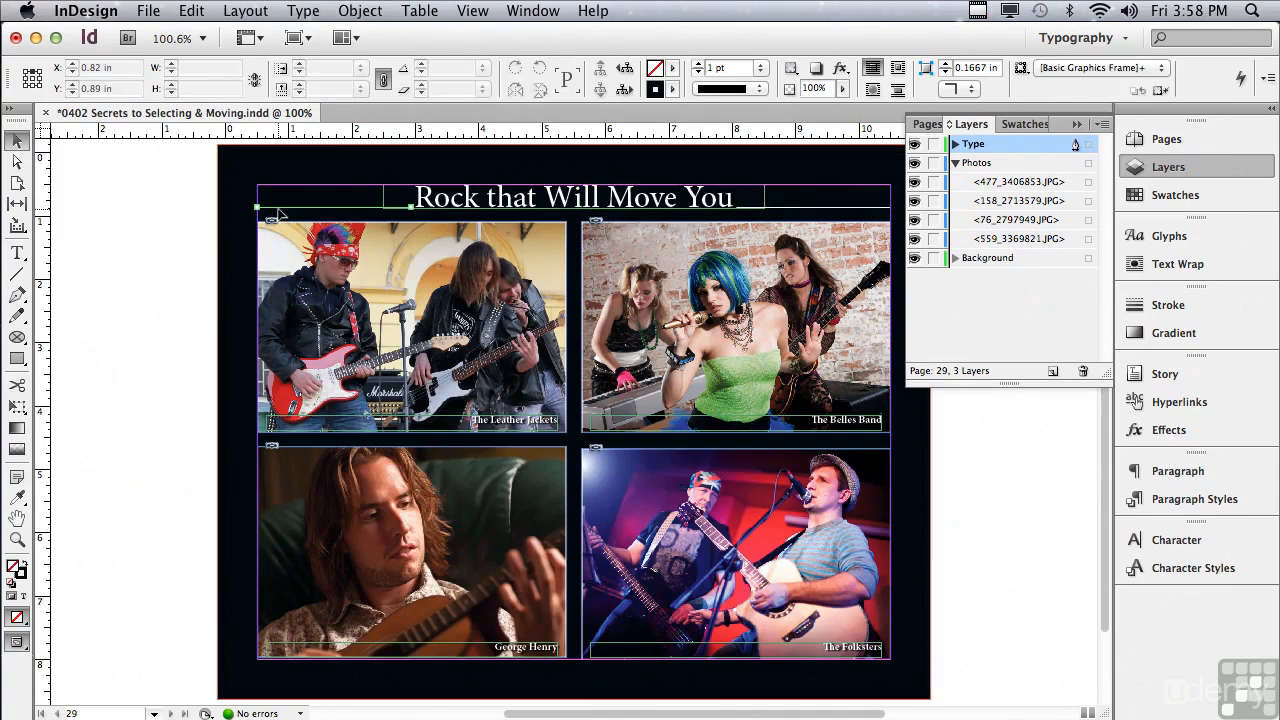
click(790, 214)
click(792, 208)
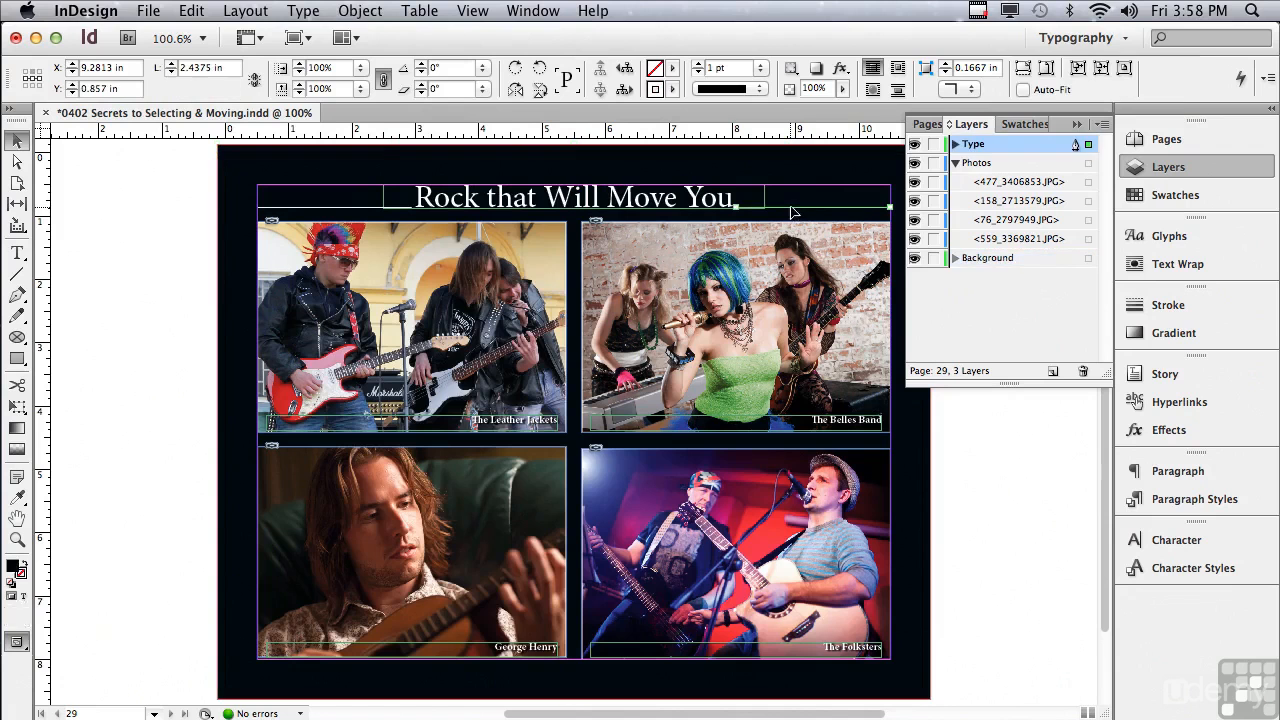
Step: Lock the Background layer, and group the headline text frame with the lines on either side of it
click(932, 259)
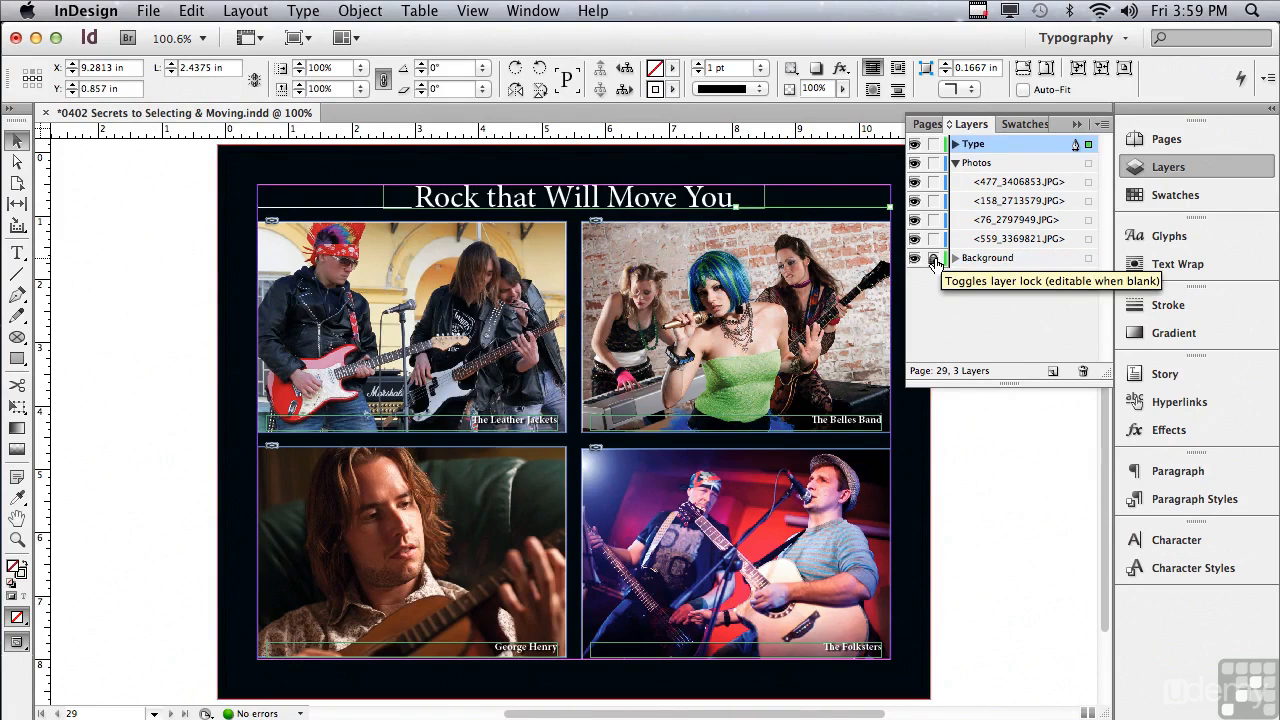
drag(171, 173, 829, 215)
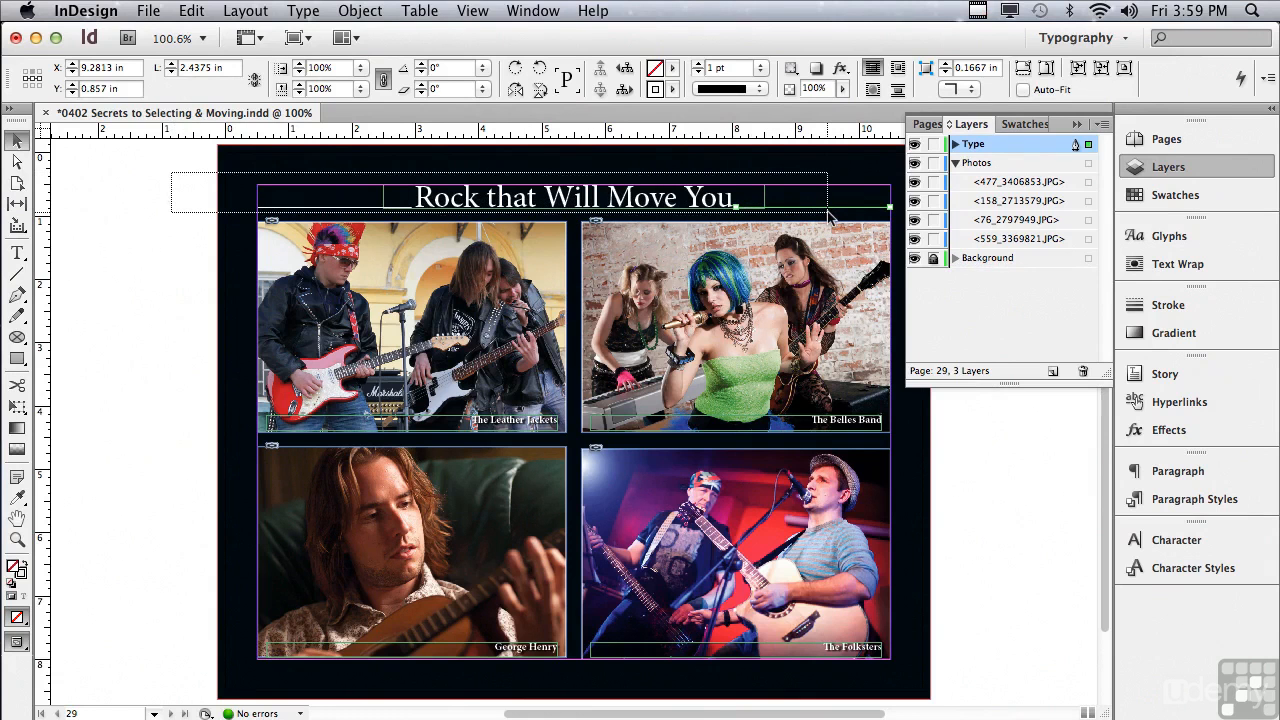
drag(829, 215, 817, 218)
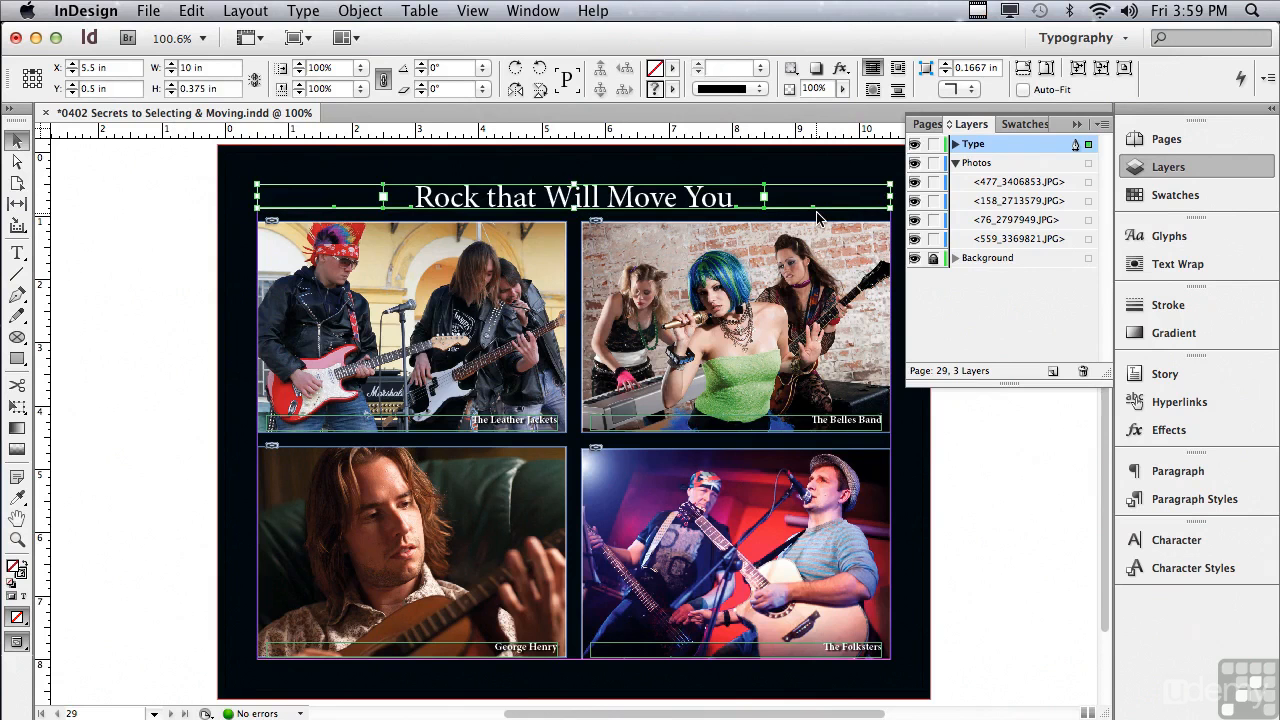
click(355, 12)
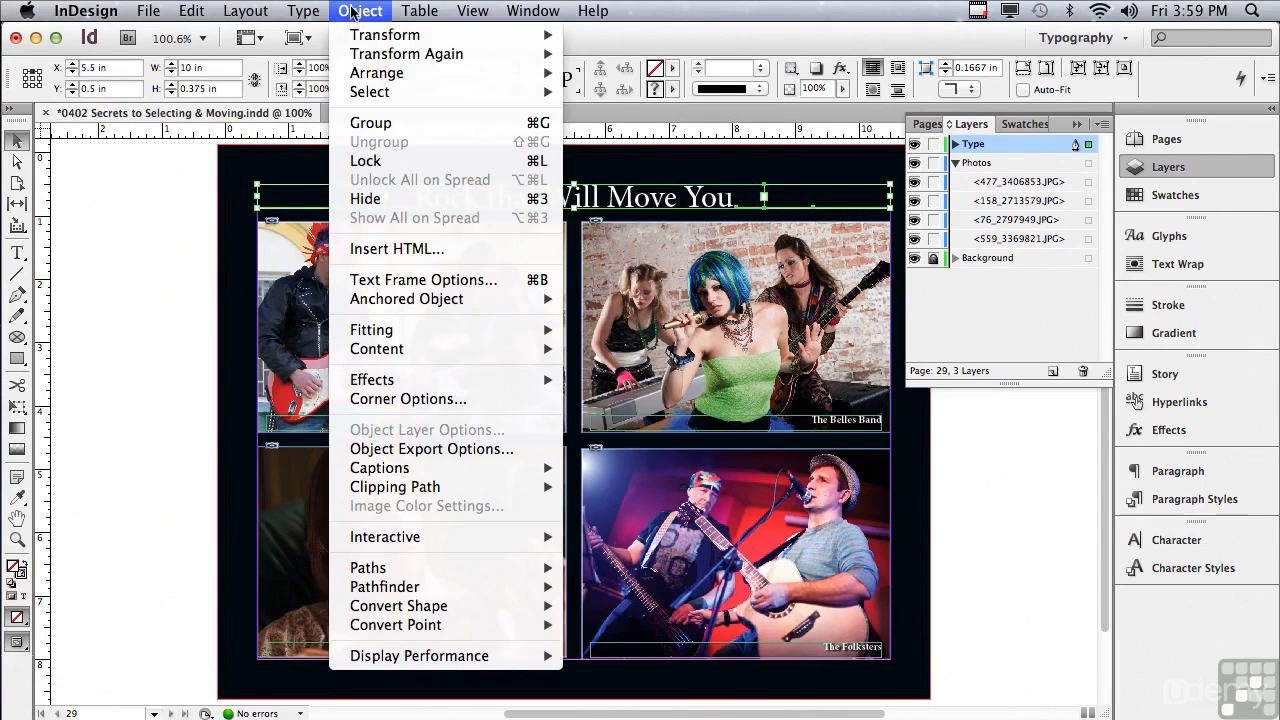
click(375, 123)
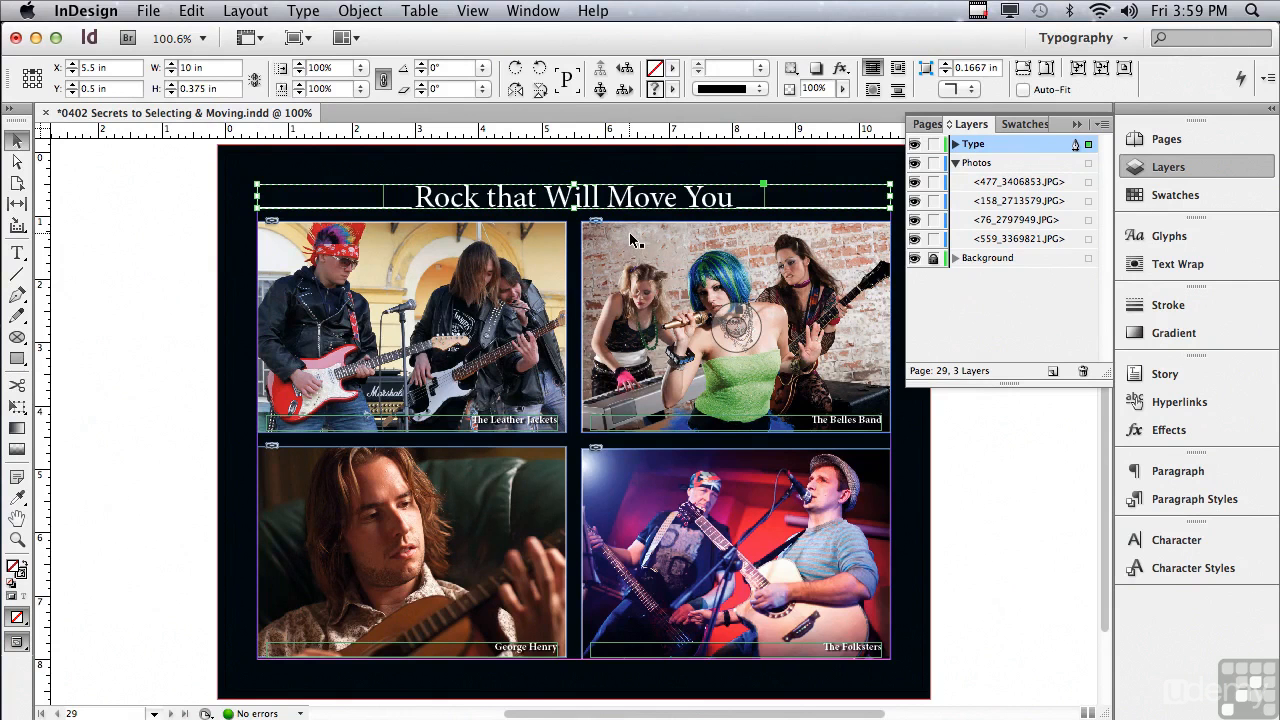
Step: Select the headline text frame and the left line individually inside the group without ungrouping it
click(513, 200)
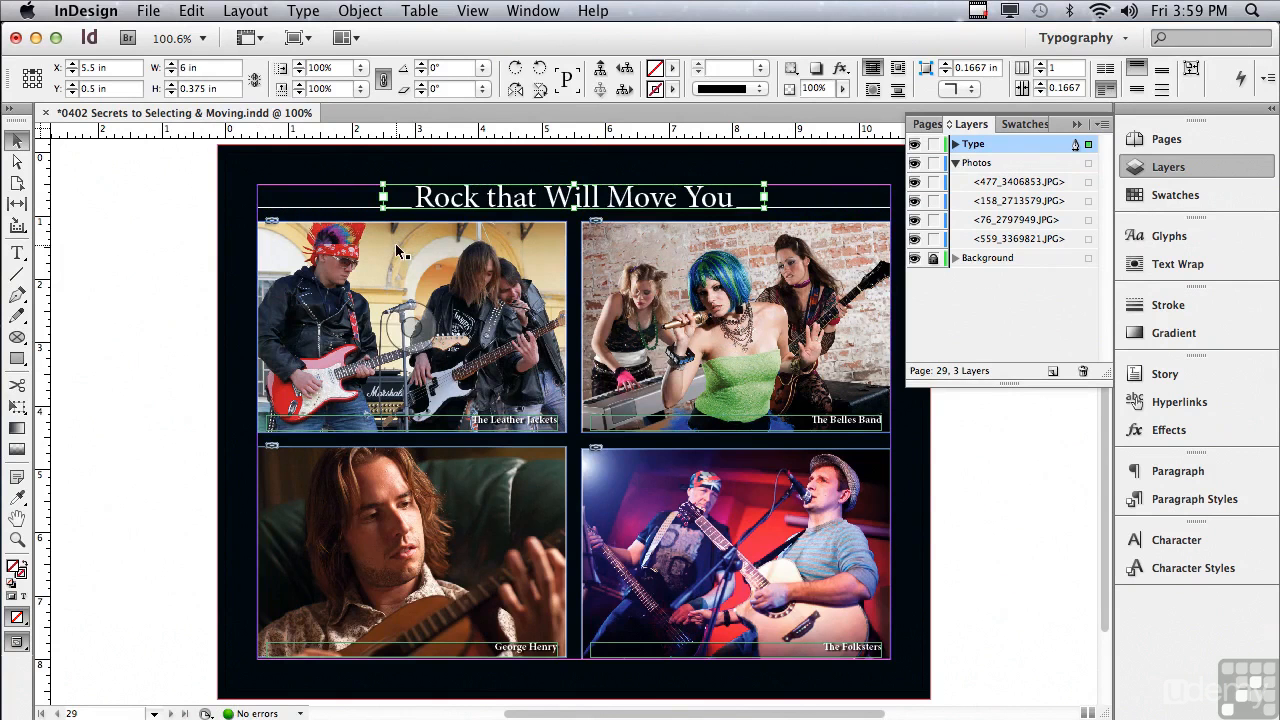
click(369, 210)
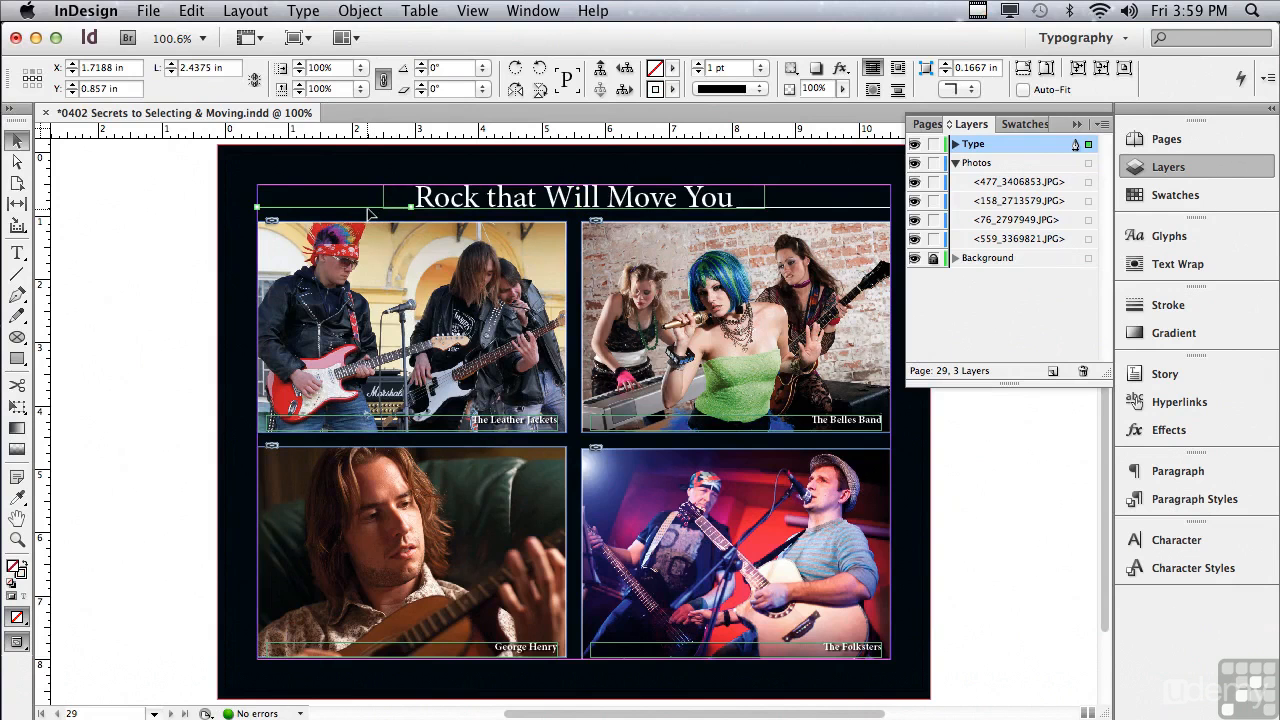
Step: Clear the left line's selection, select the headline group as a whole, and deselect it again
click(166, 194)
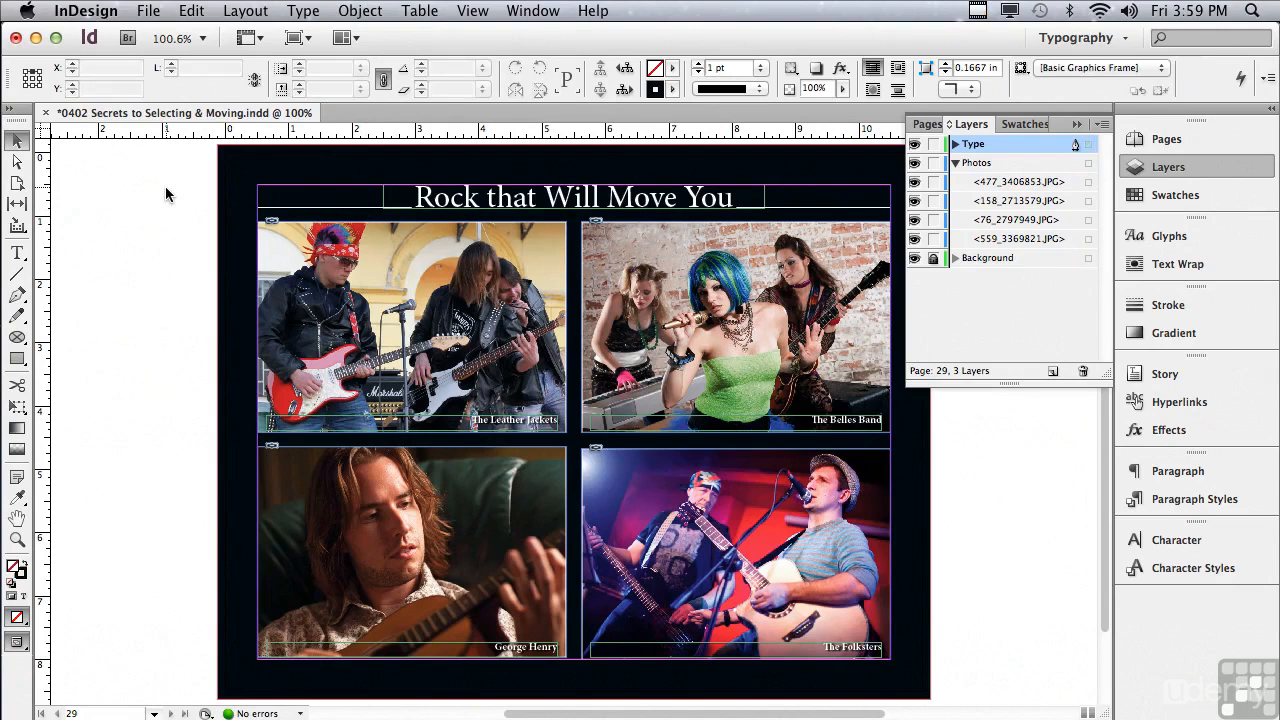
click(449, 197)
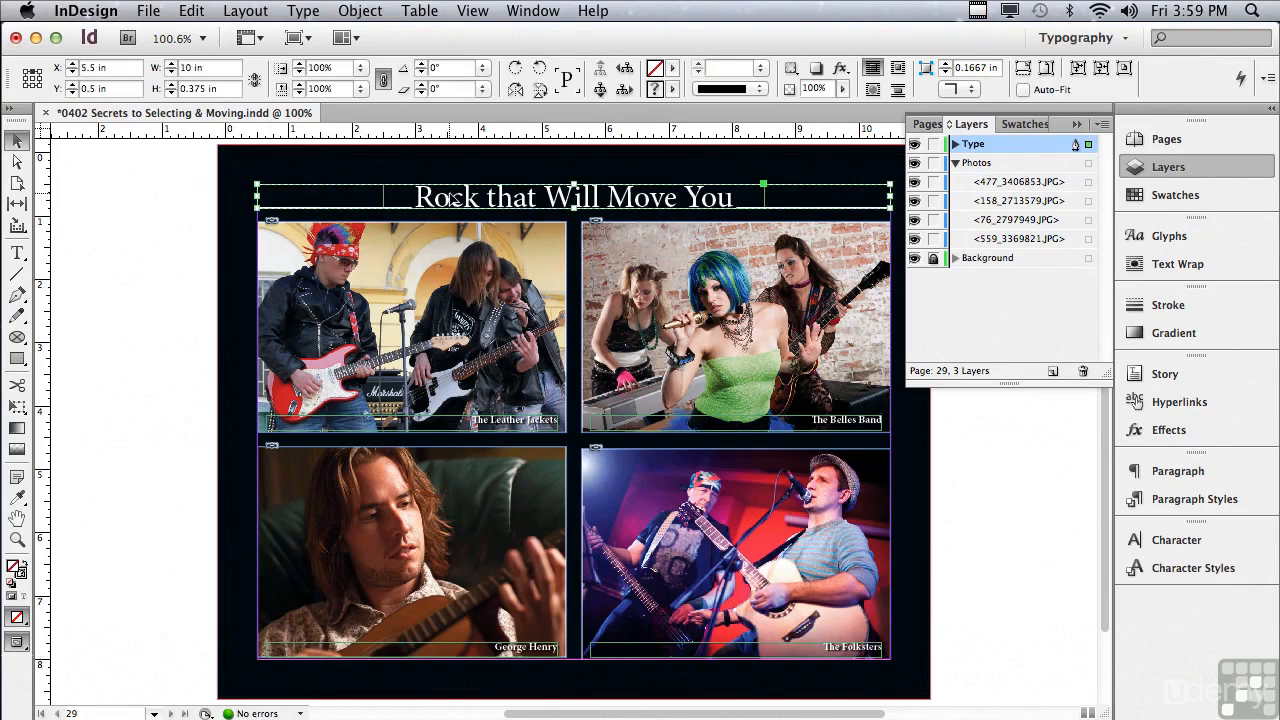
click(201, 265)
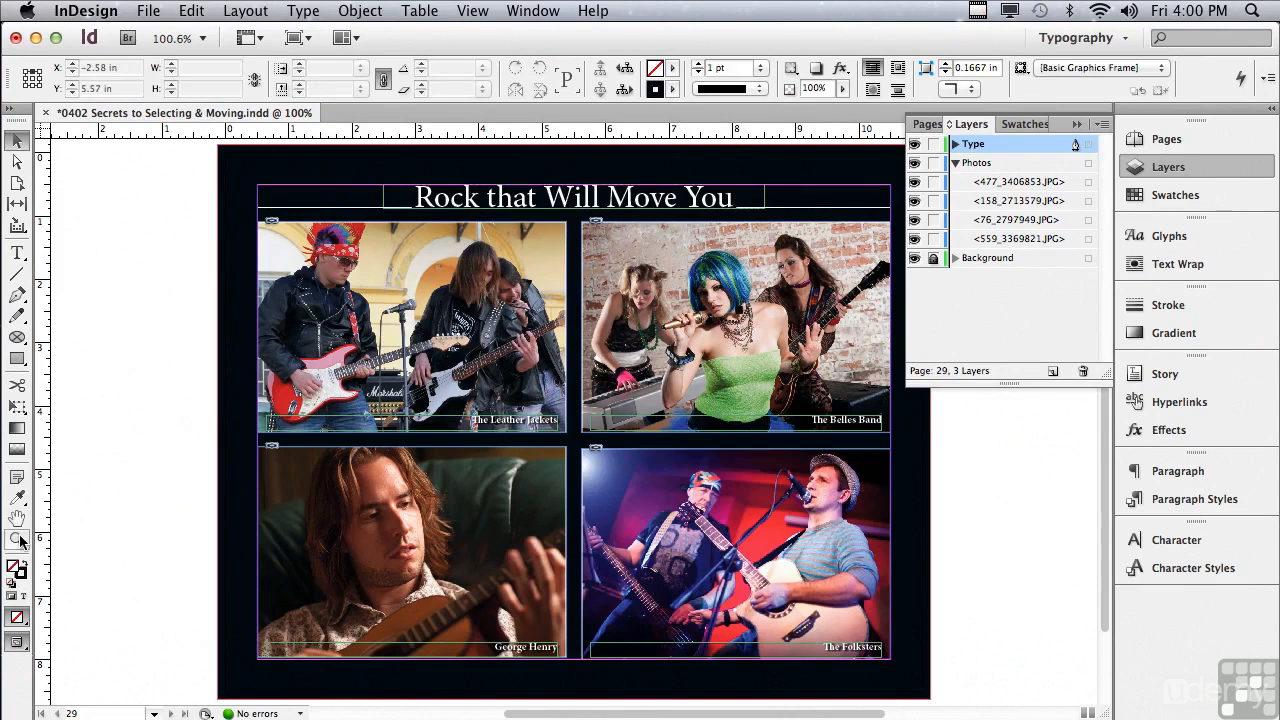
Step: Select "The Leather Jackets" caption frame together with the image content of the photo behind it
click(18, 539)
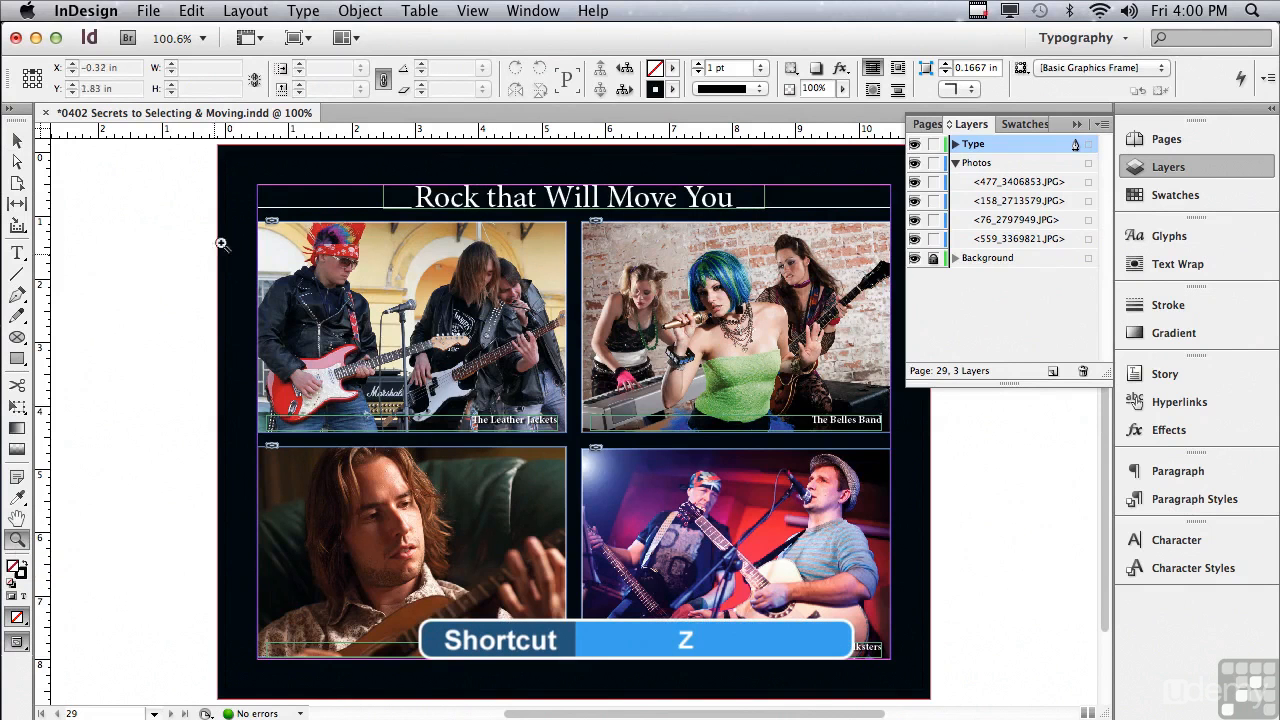
drag(230, 197, 540, 398)
click(17, 141)
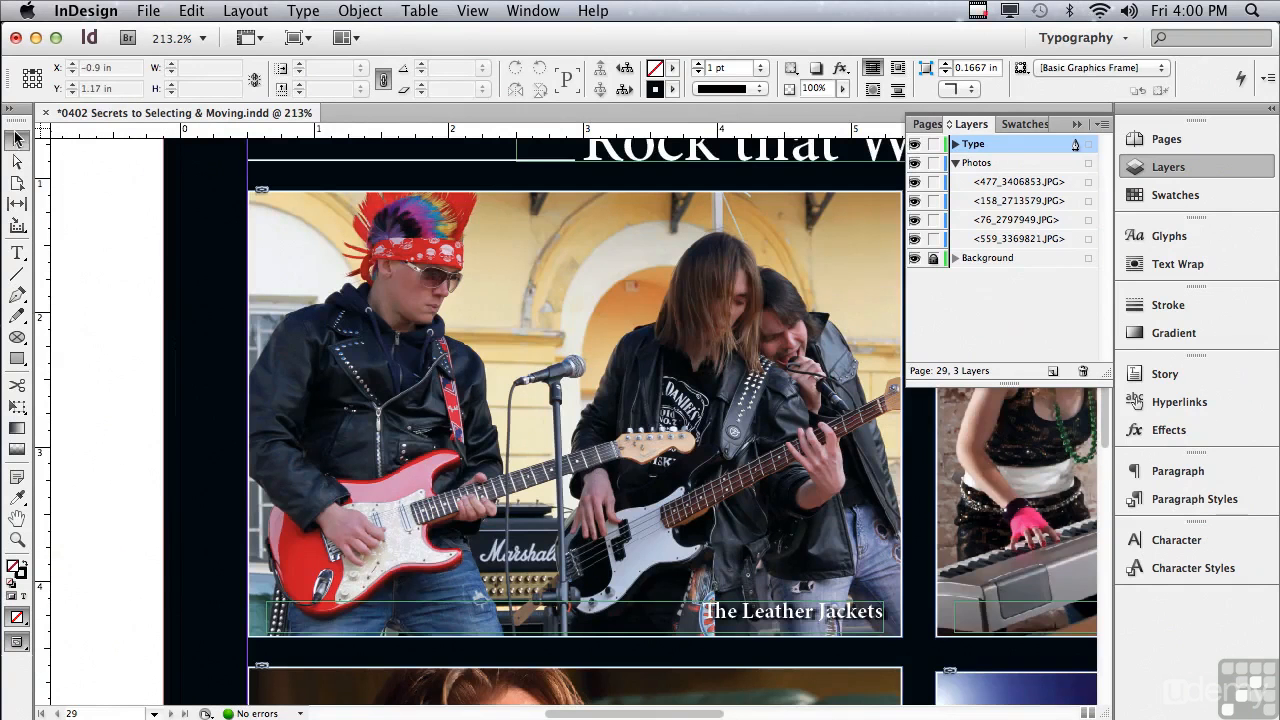
click(793, 614)
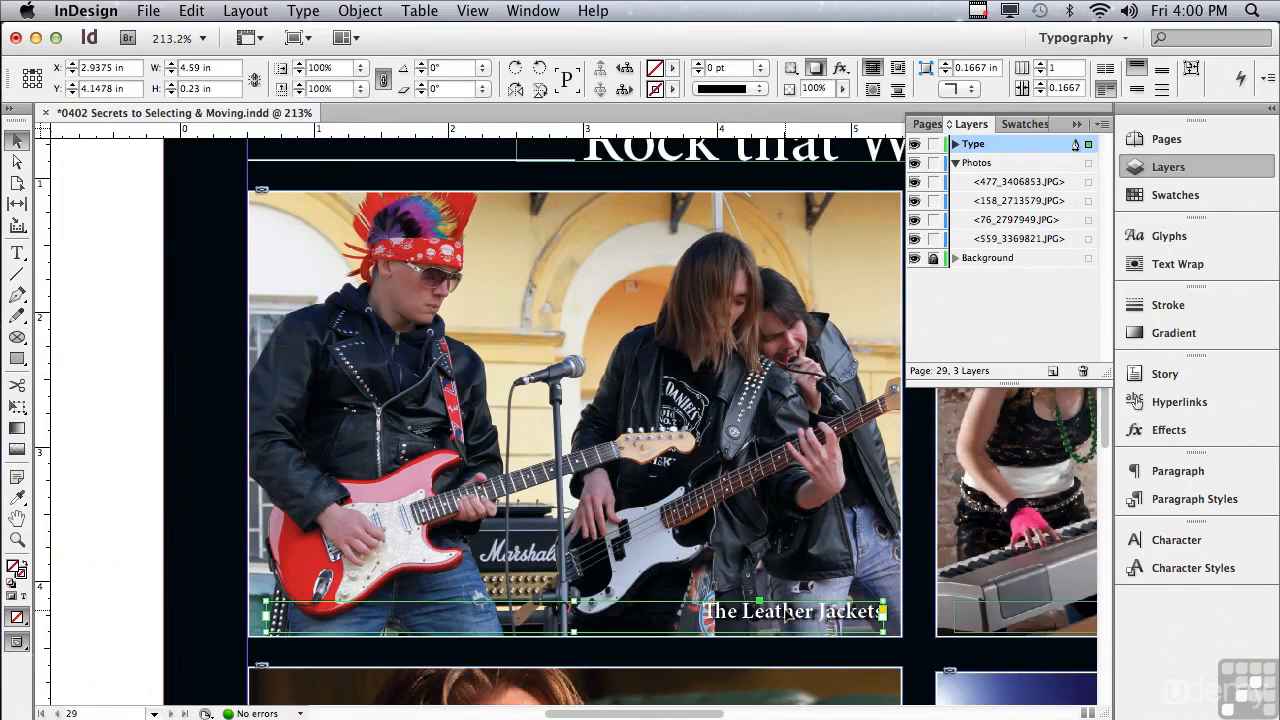
mouse_move(574, 413)
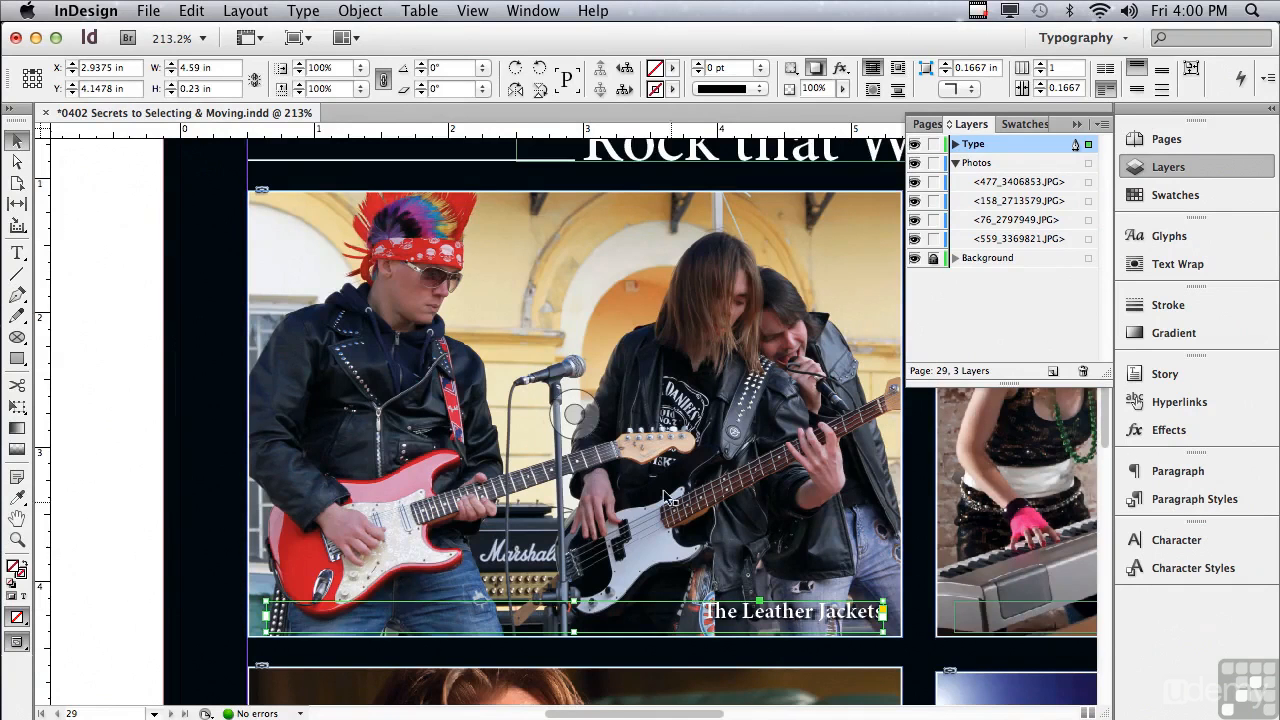
key(shift)
shift+click(576, 415)
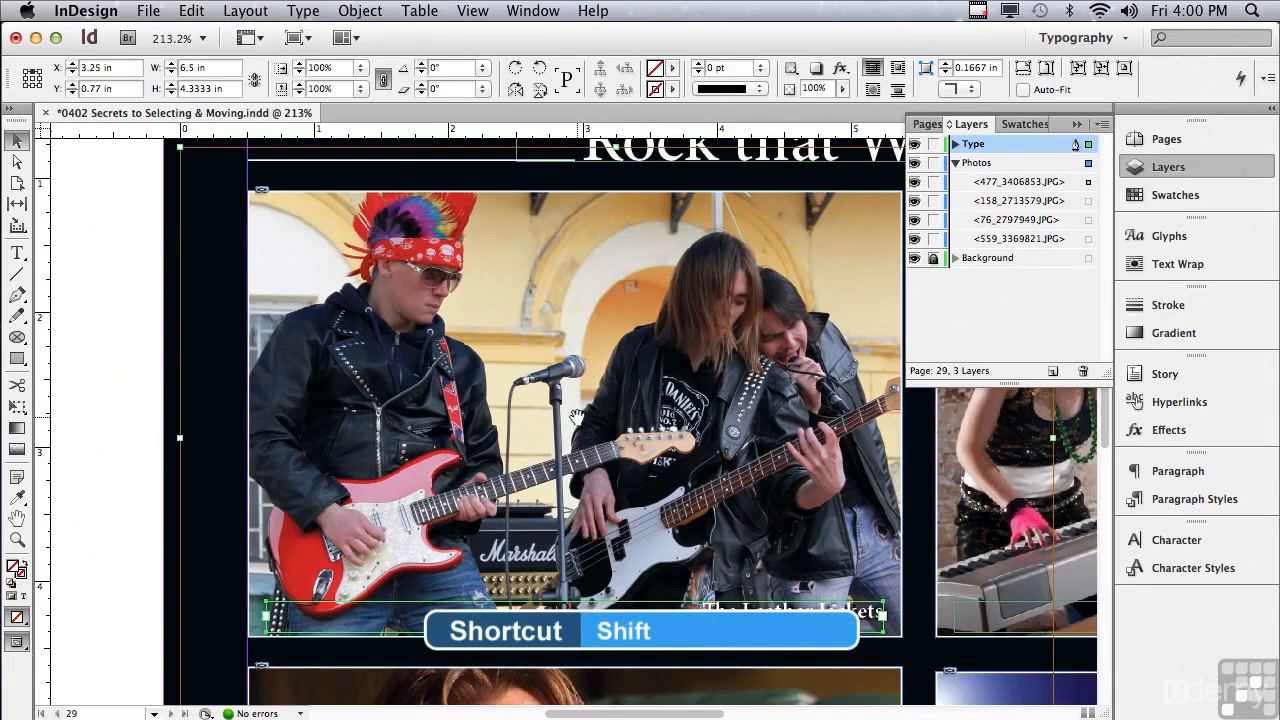
Step: Move the selected caption and image content together to X 3.07 in, Y 0.5 in, and back to X 3.25 in, Y 0.77 in
drag(576, 415, 552, 384)
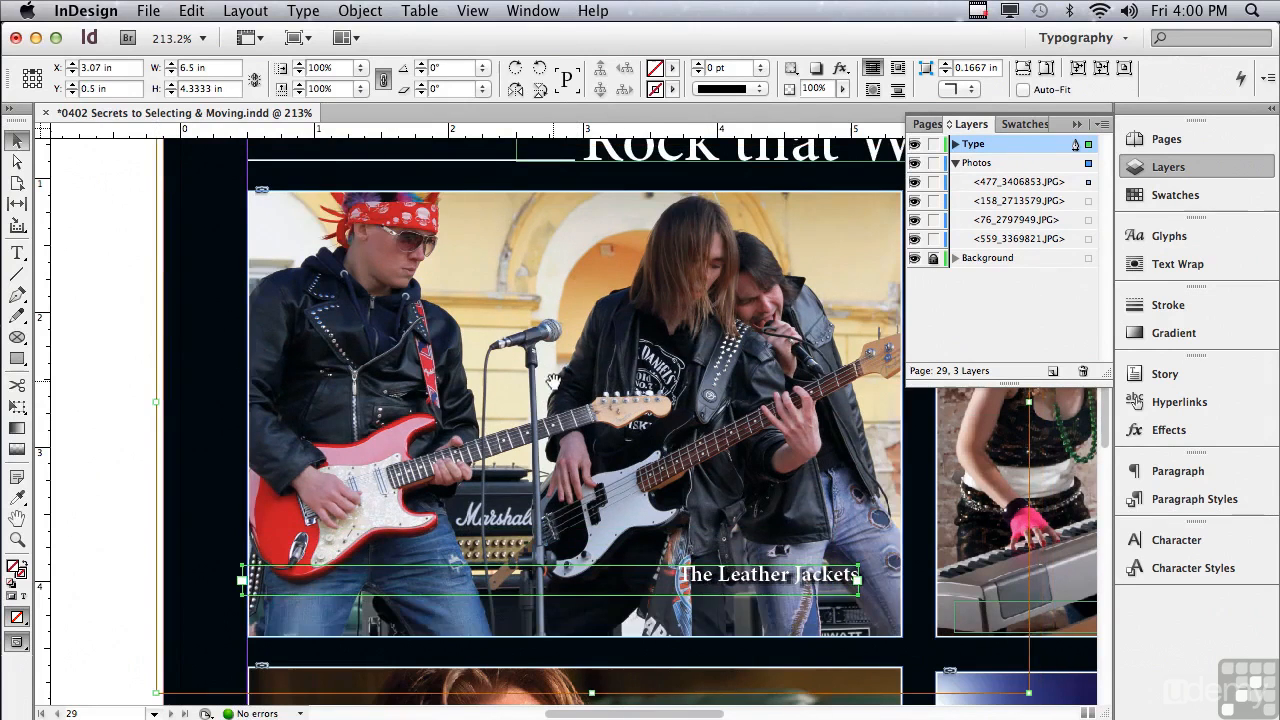
drag(562, 430, 604, 456)
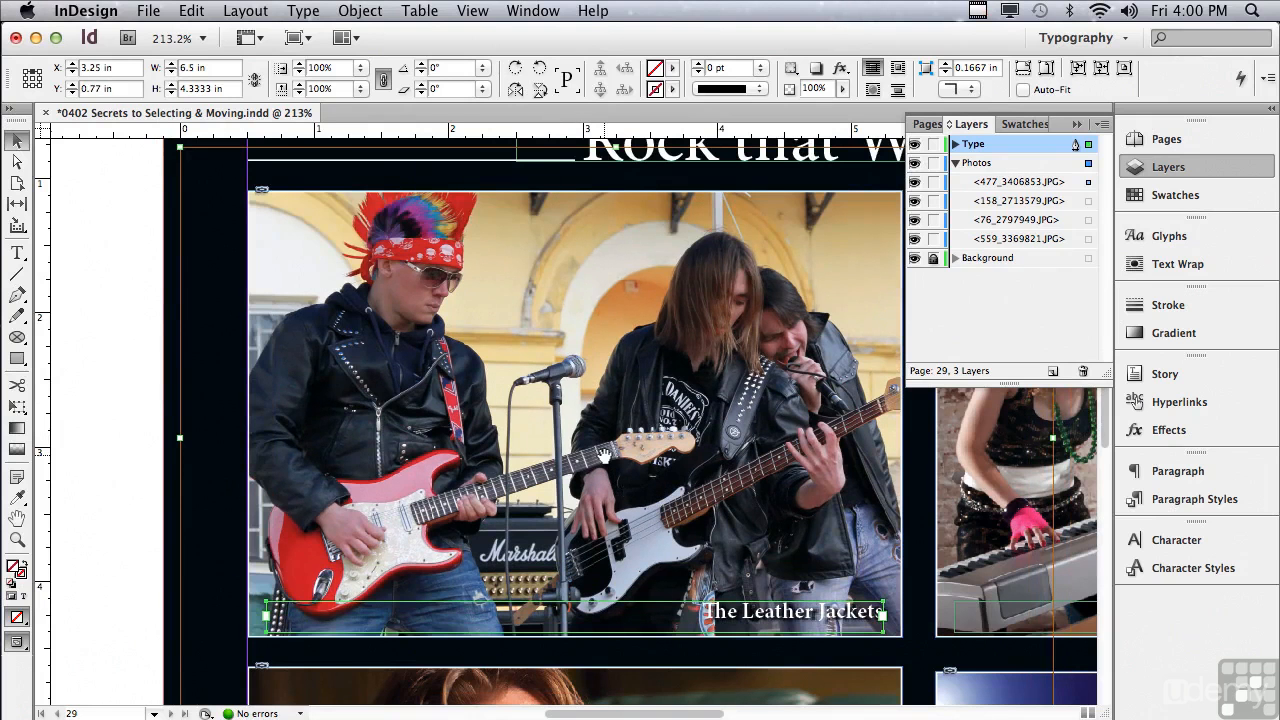
click(473, 11)
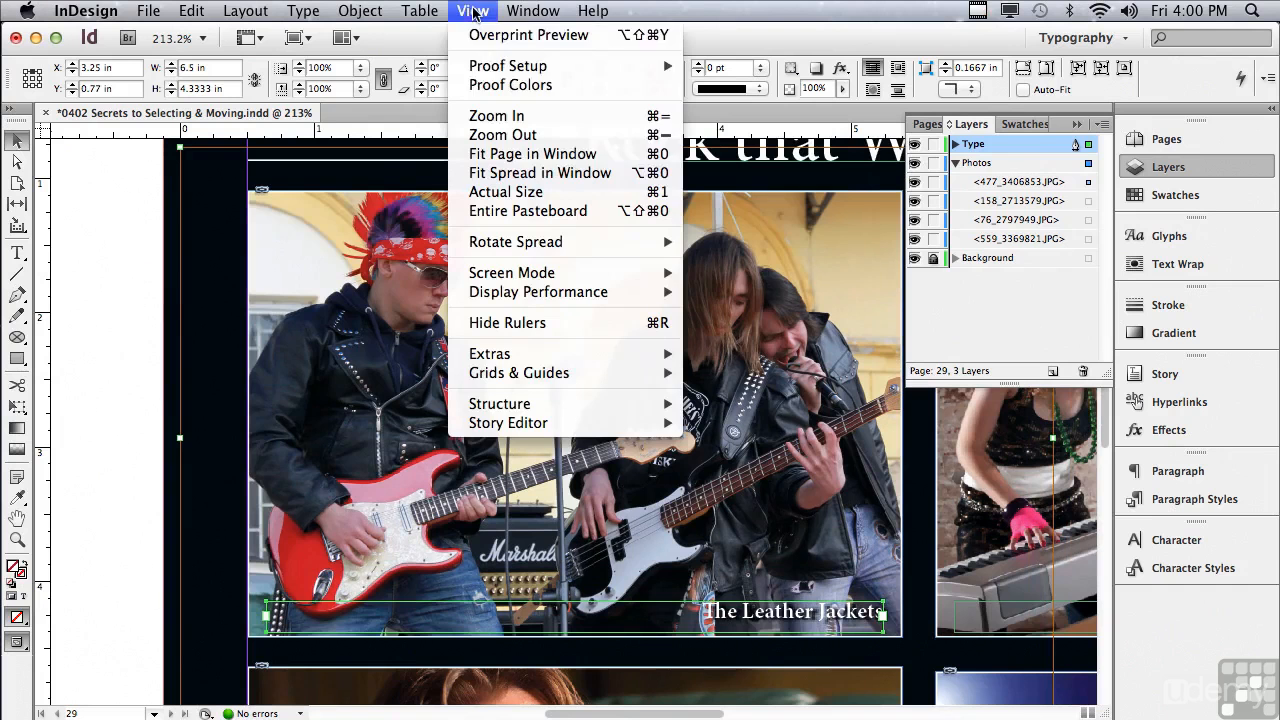
click(482, 154)
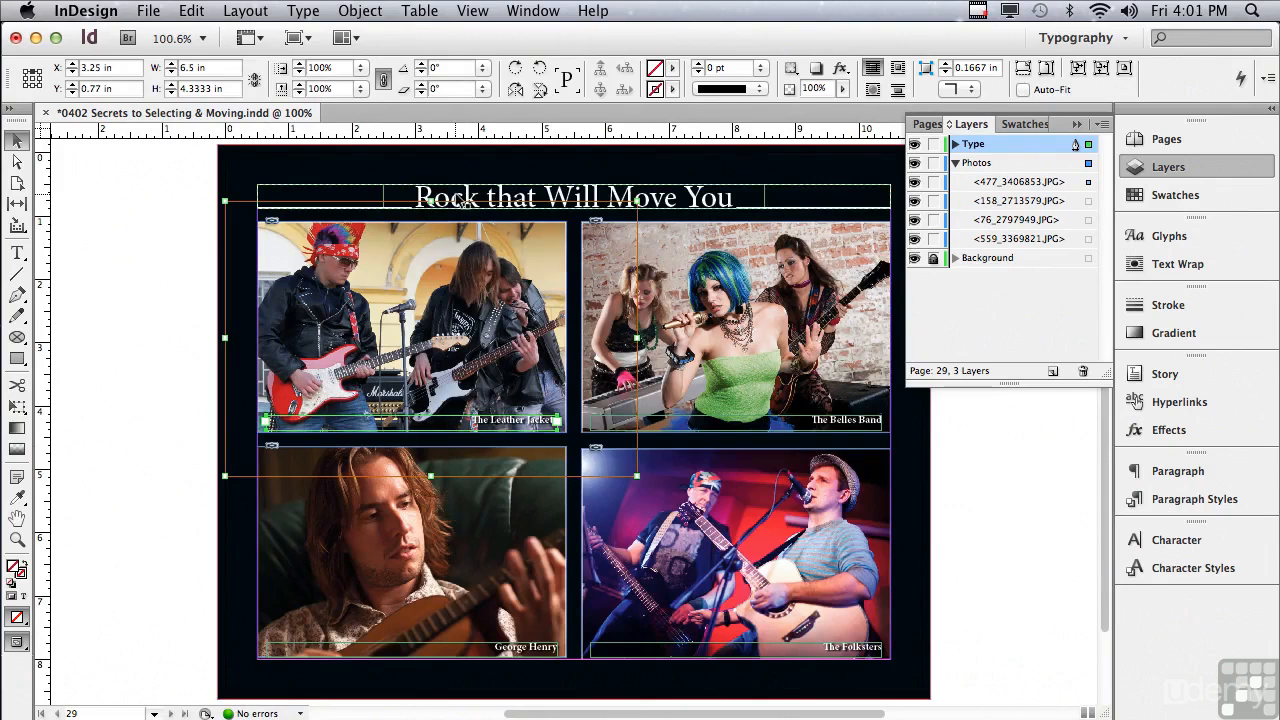
Step: Replace the whole headline text with "V", undo the replacement, and leave text editing with the headline frame selected
click(460, 200)
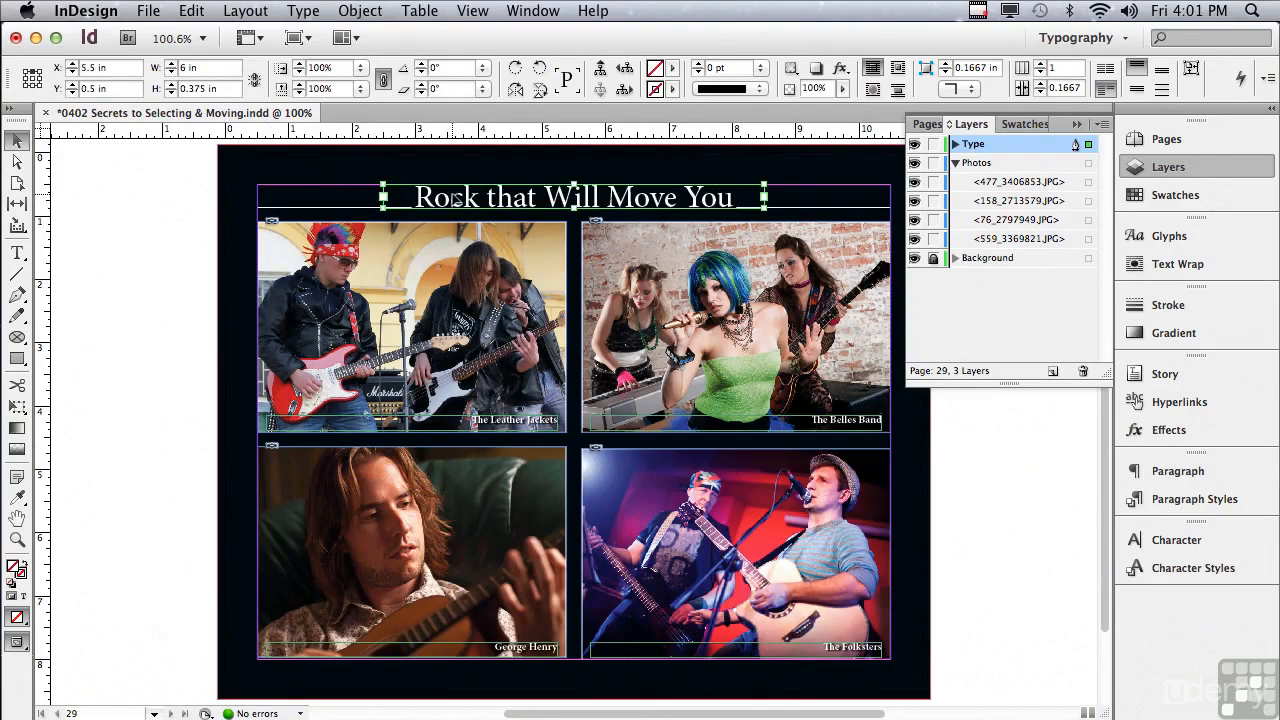
triple_click(455, 199)
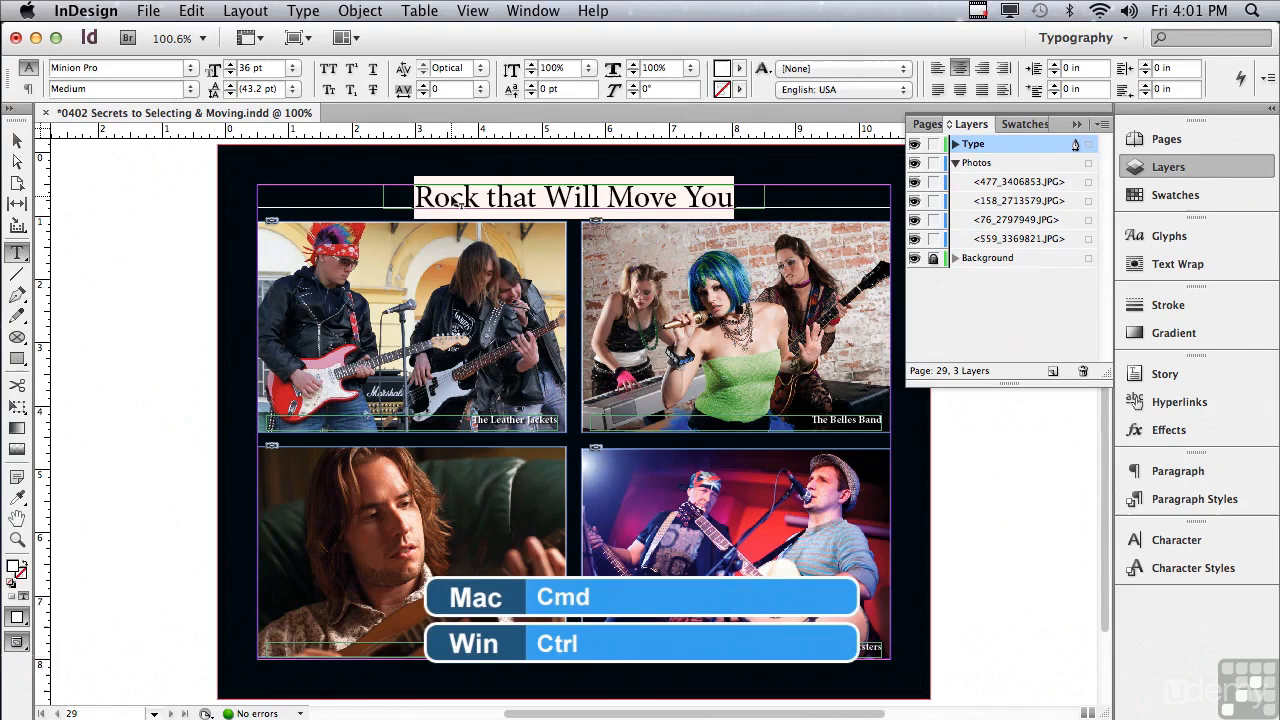
key(super)
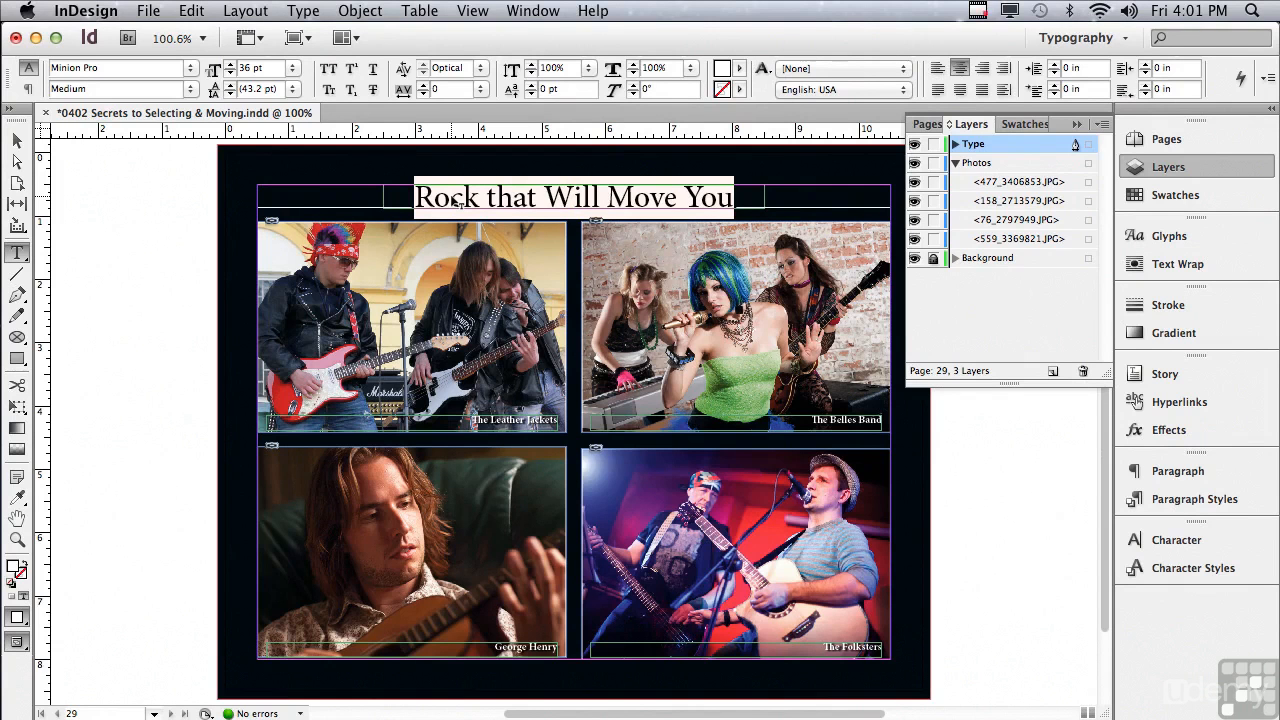
text(V)
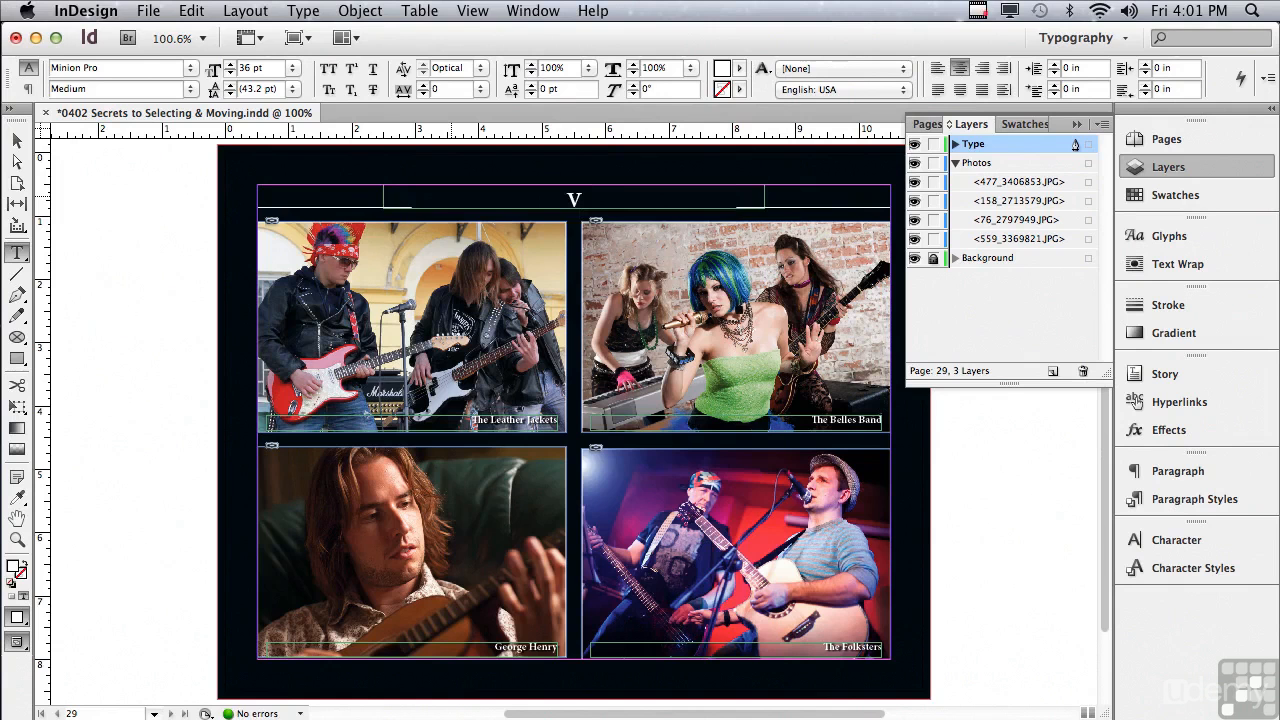
key(super+z)
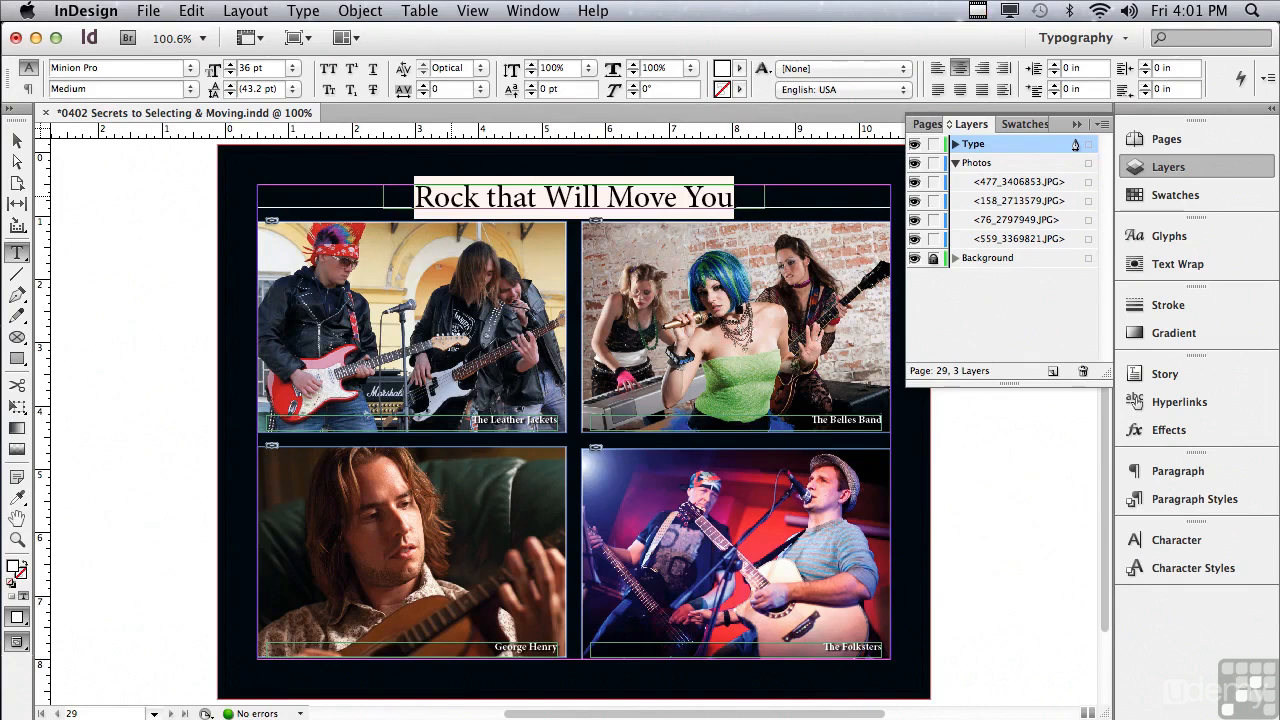
key(Escape)
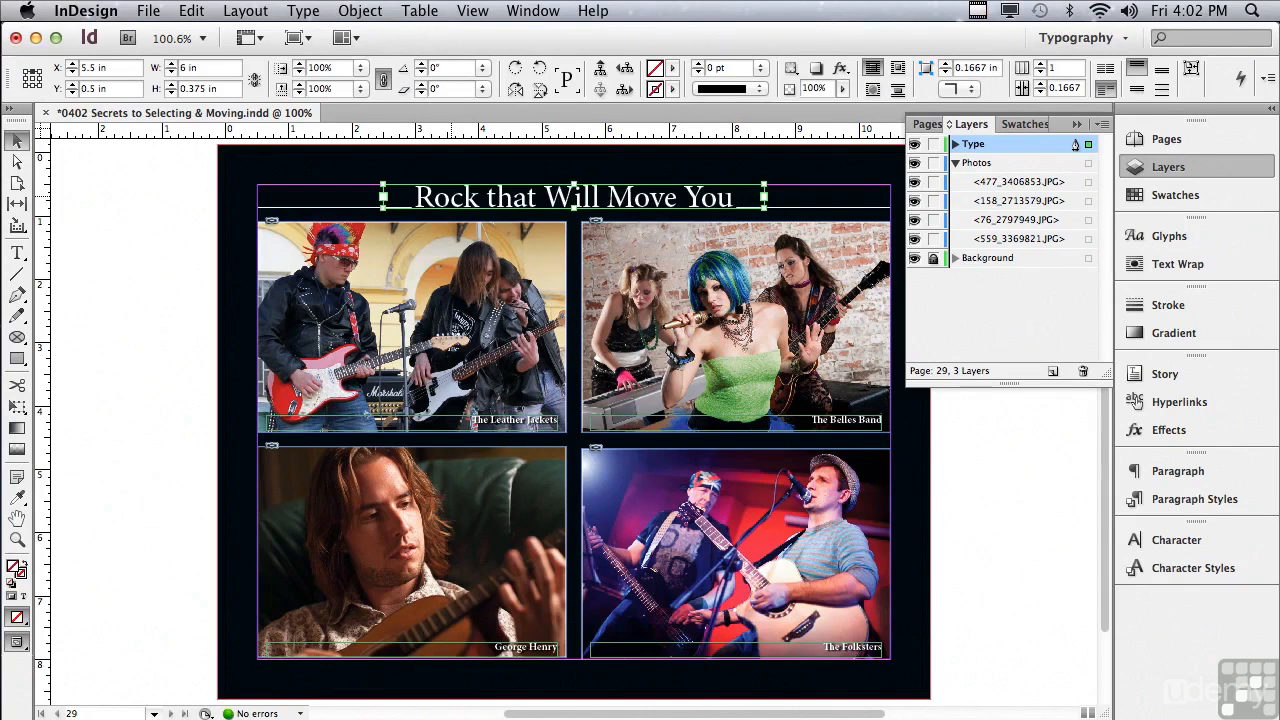
Step: Move the Leather Jackets photo frame horizontally to X 2.3125 in, and undo the move
click(265, 305)
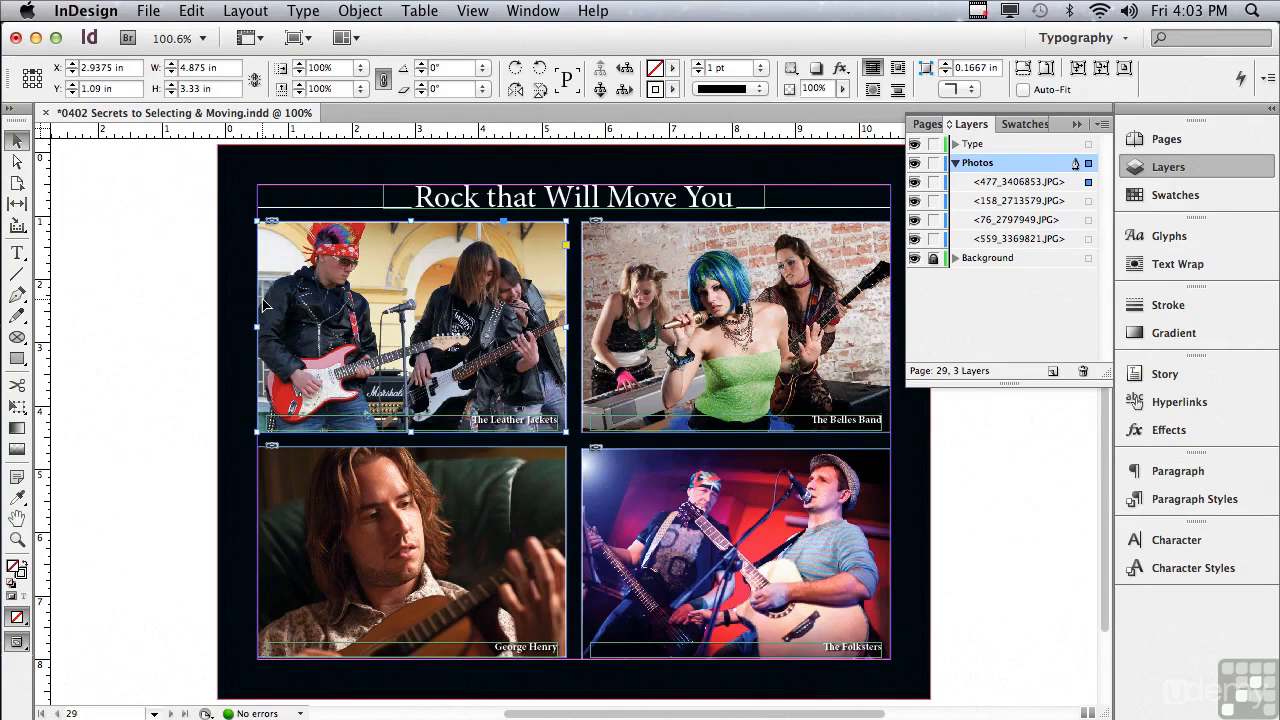
drag(325, 315, 285, 318)
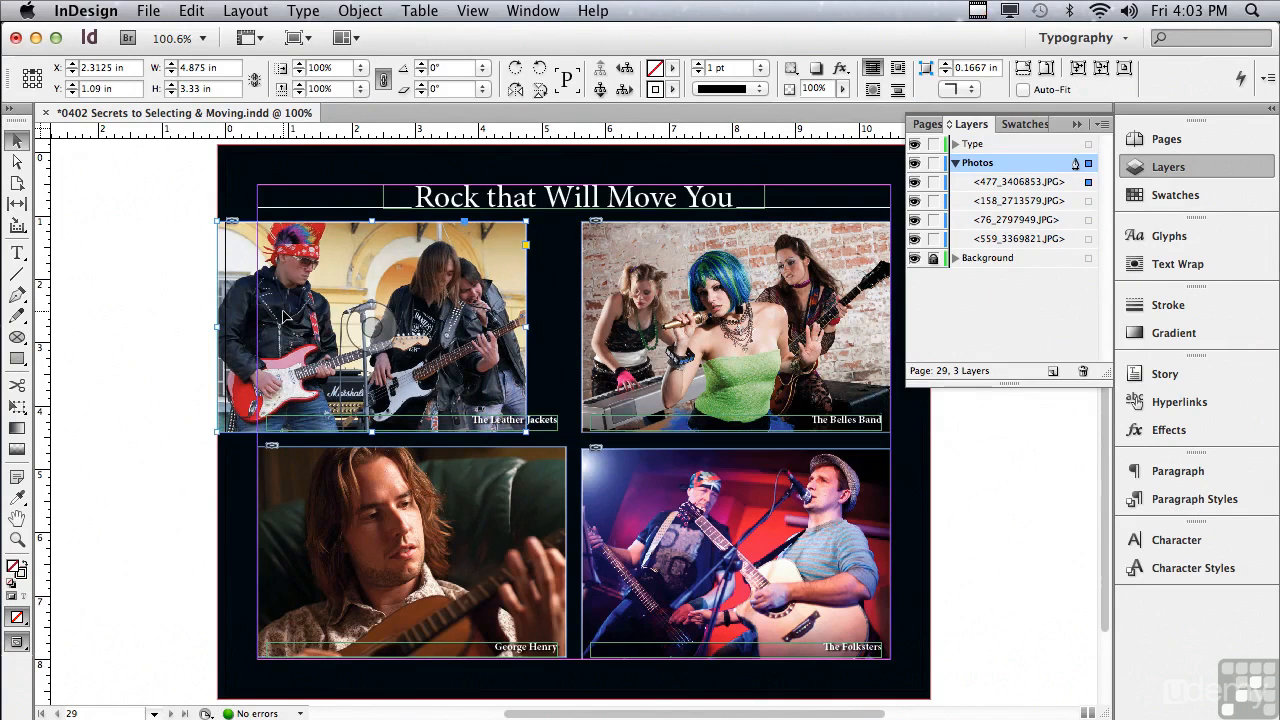
key(super+z)
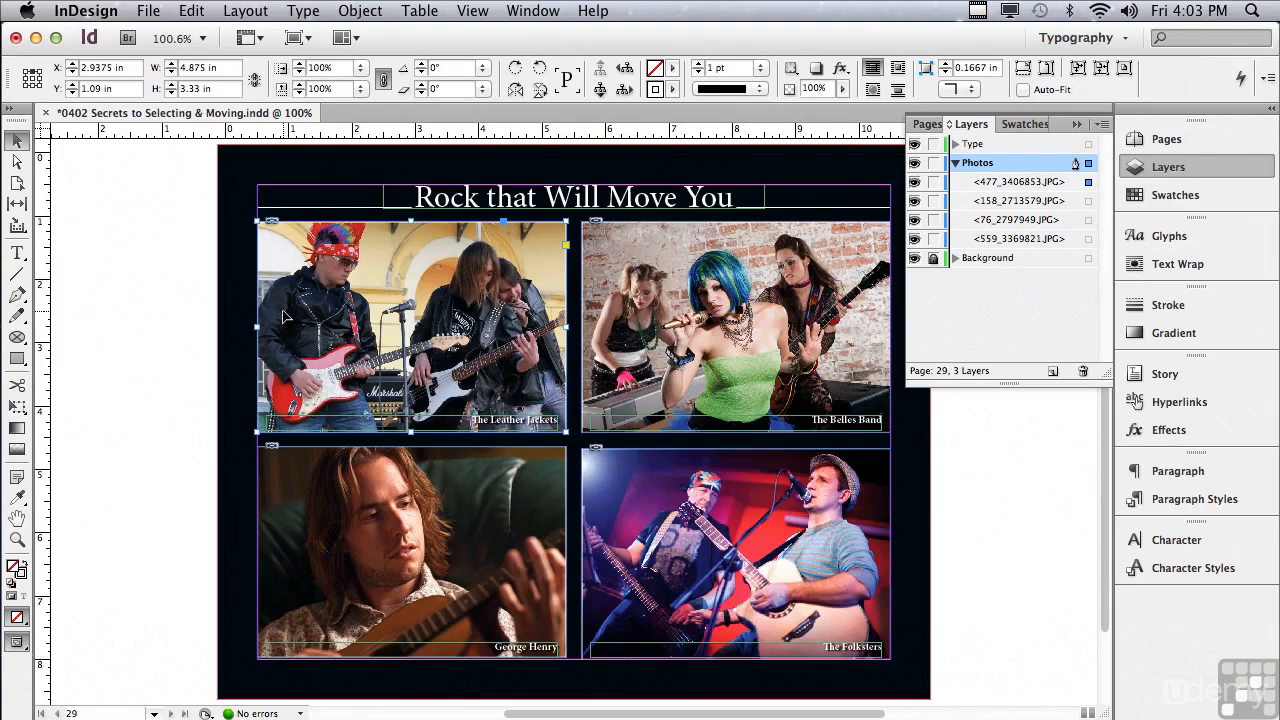
Step: Start a numeric Move of the Leather Jackets photo frame and set its horizontal offset to 0 in
click(360, 10)
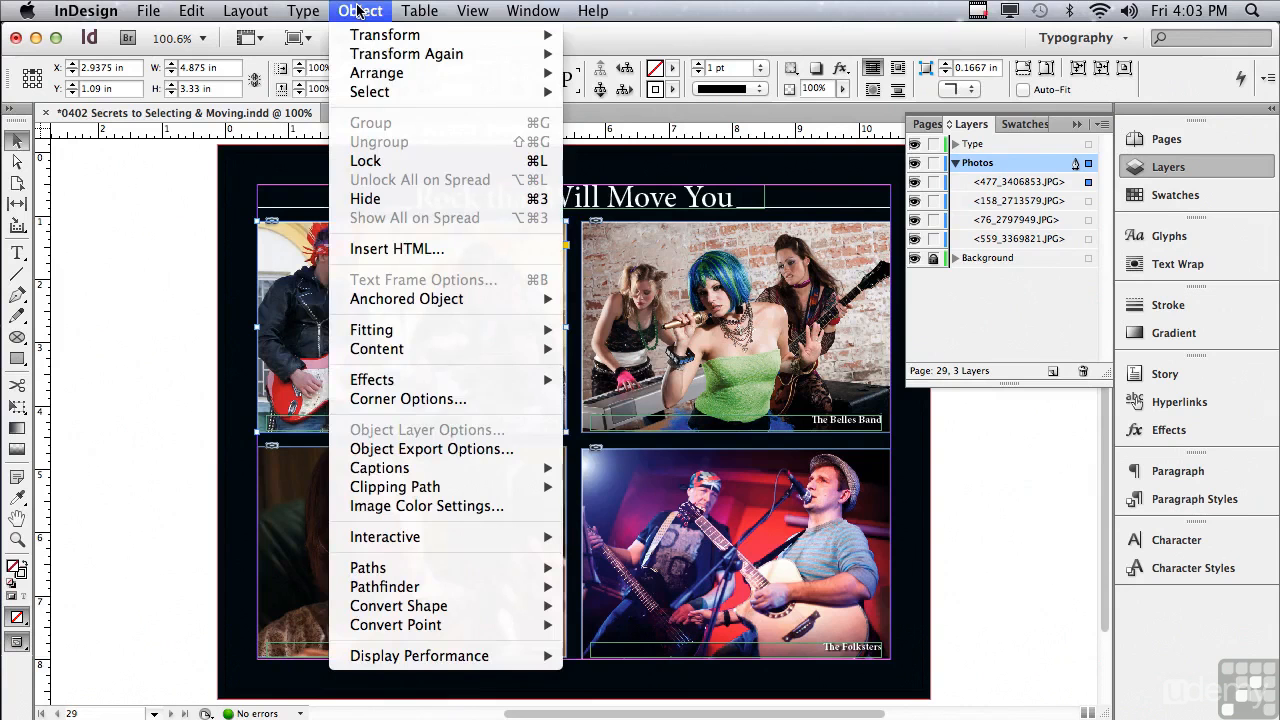
mouse_move(366, 36)
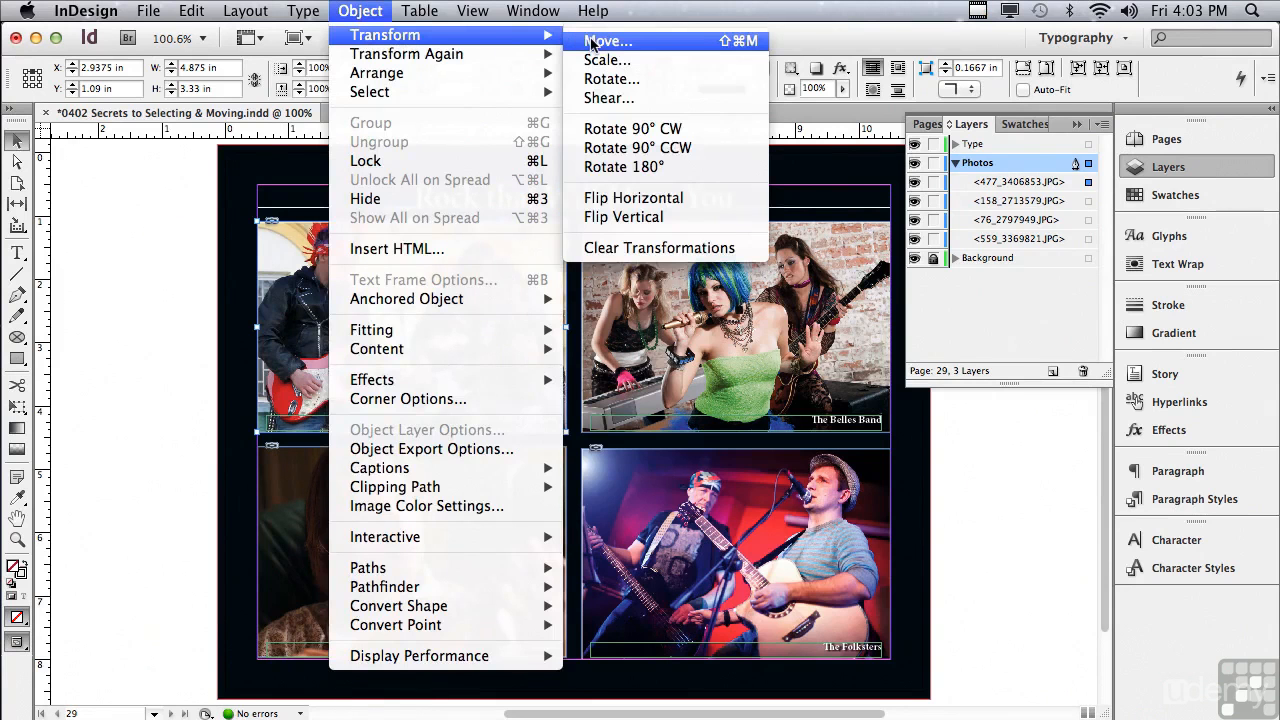
click(591, 43)
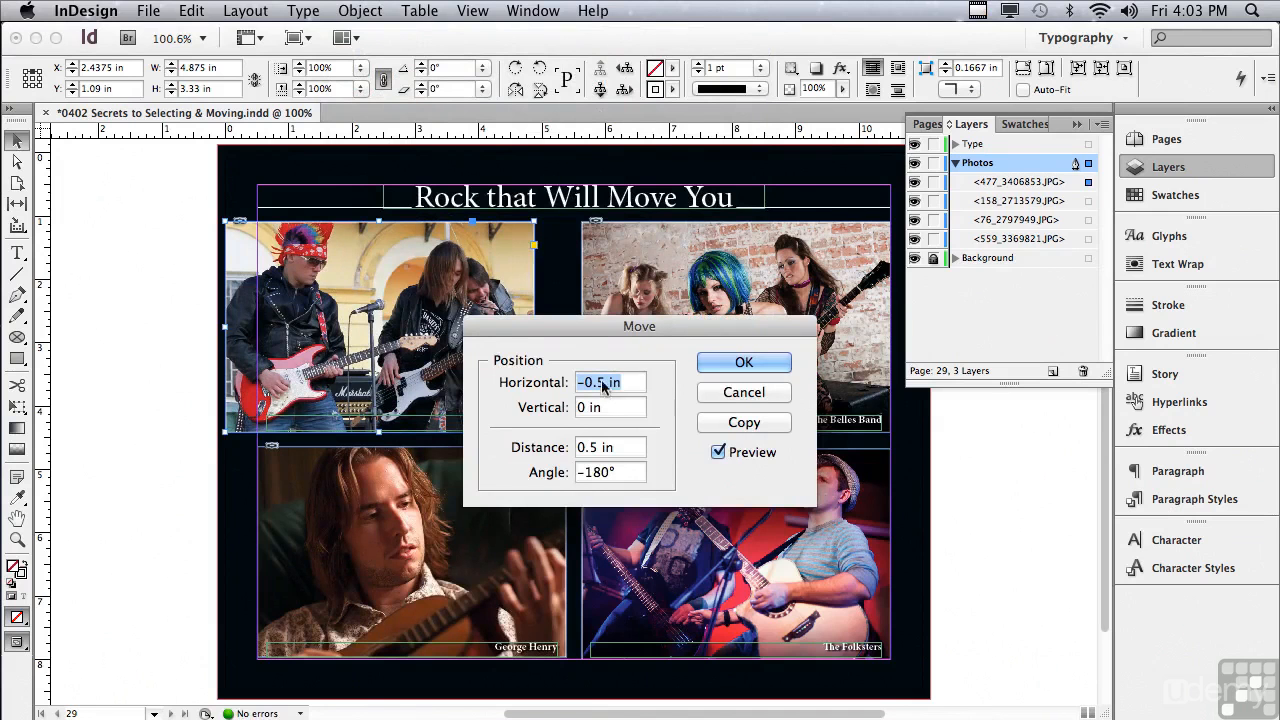
drag(604, 383, 567, 387)
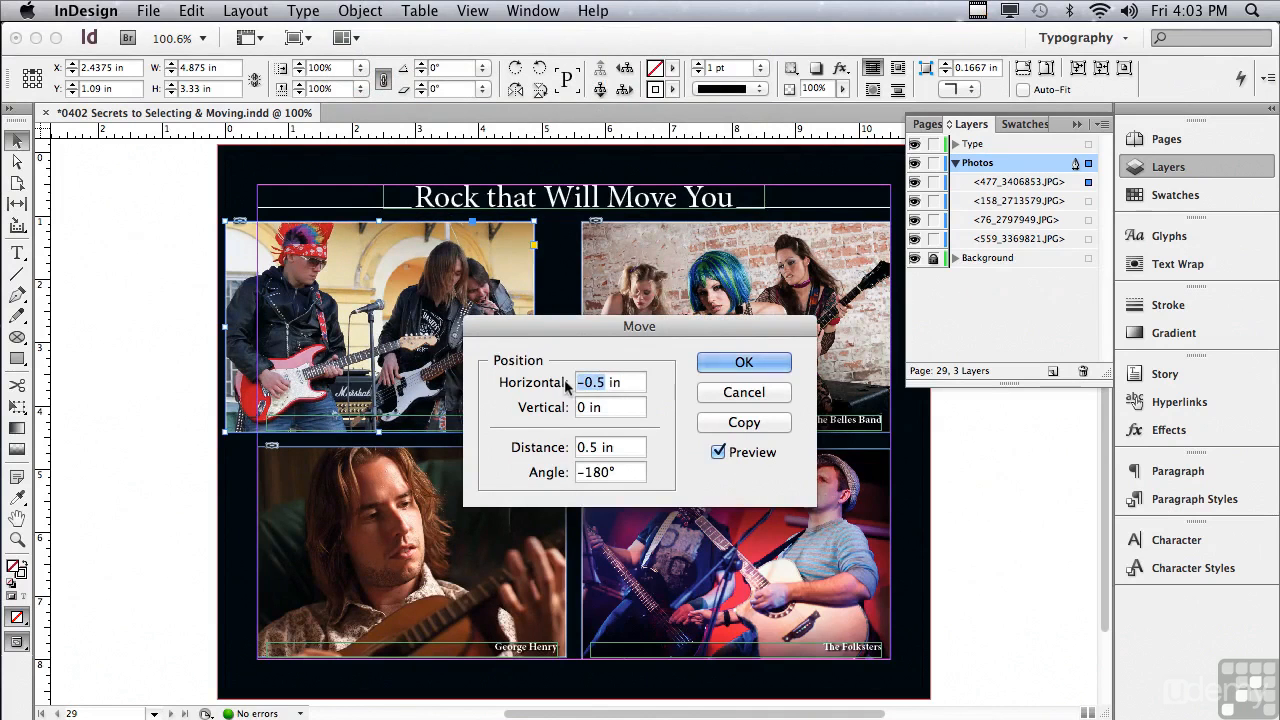
text(0)
click(618, 407)
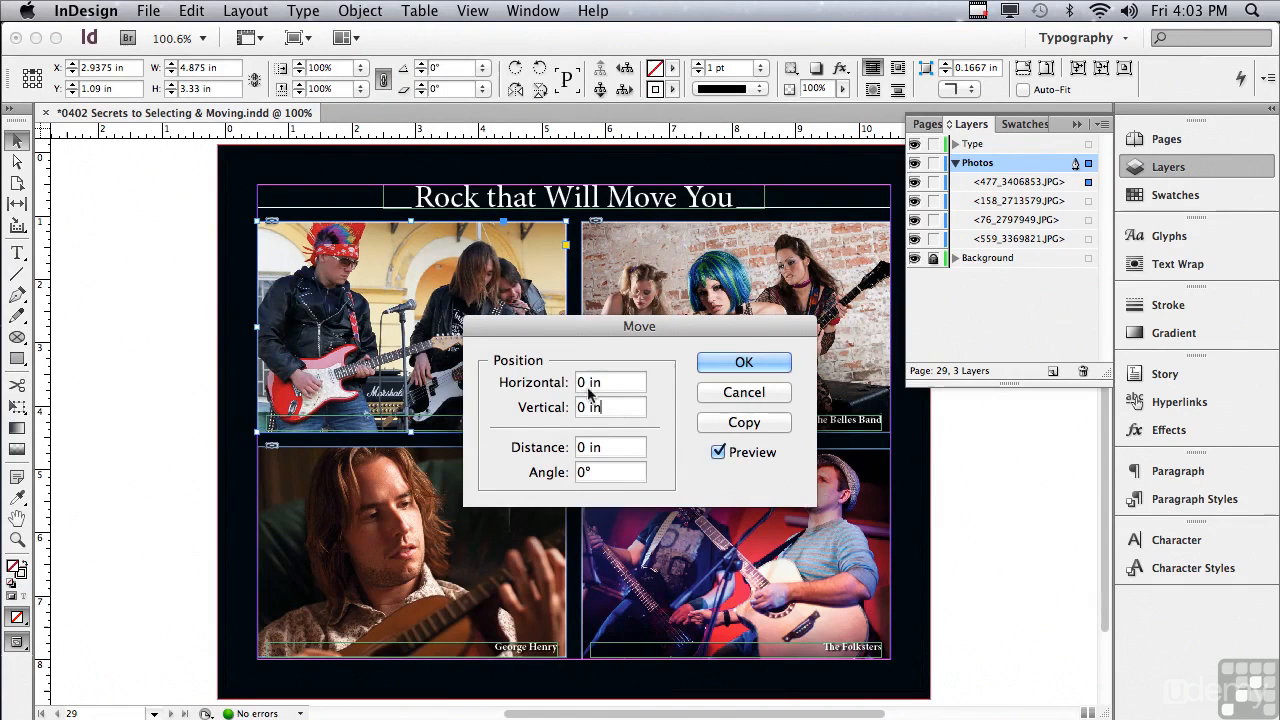
Step: Set the horizontal offset to -0.5 in, compare with the preview off and on, create an offset copy of the photo, and undo the copy
drag(587, 384, 569, 383)
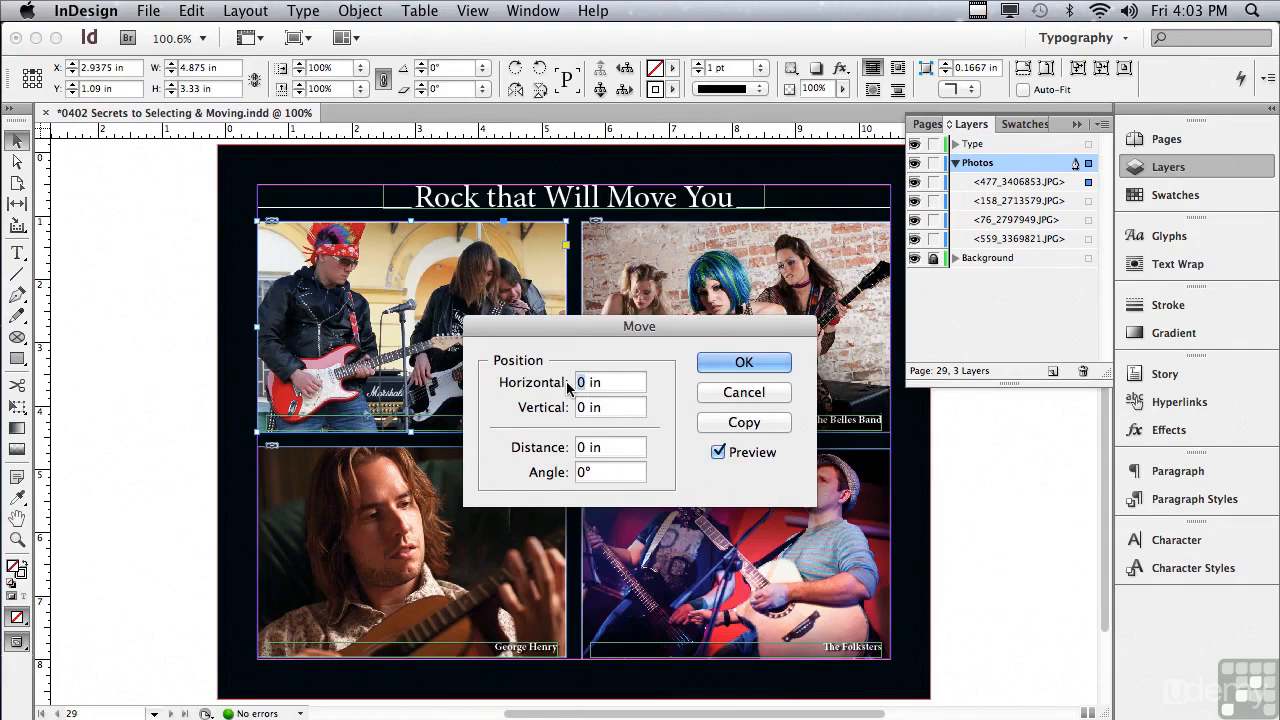
text(-.5)
click(603, 412)
click(717, 453)
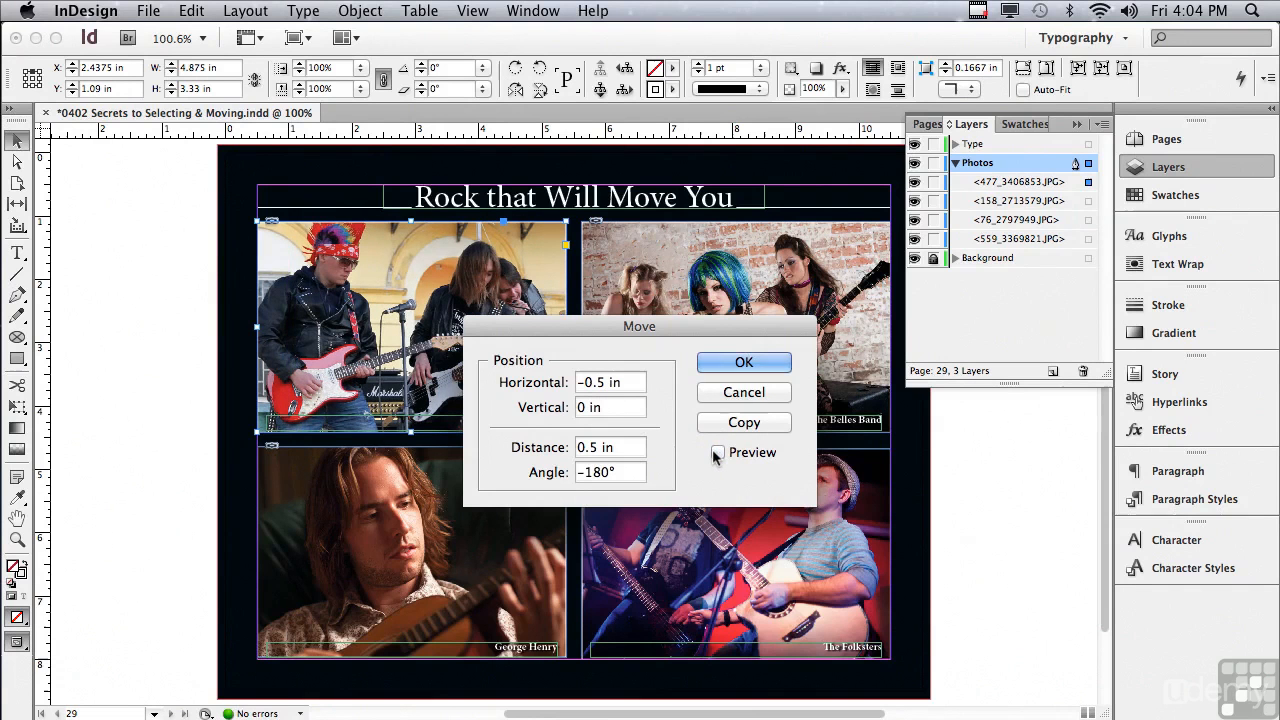
click(717, 453)
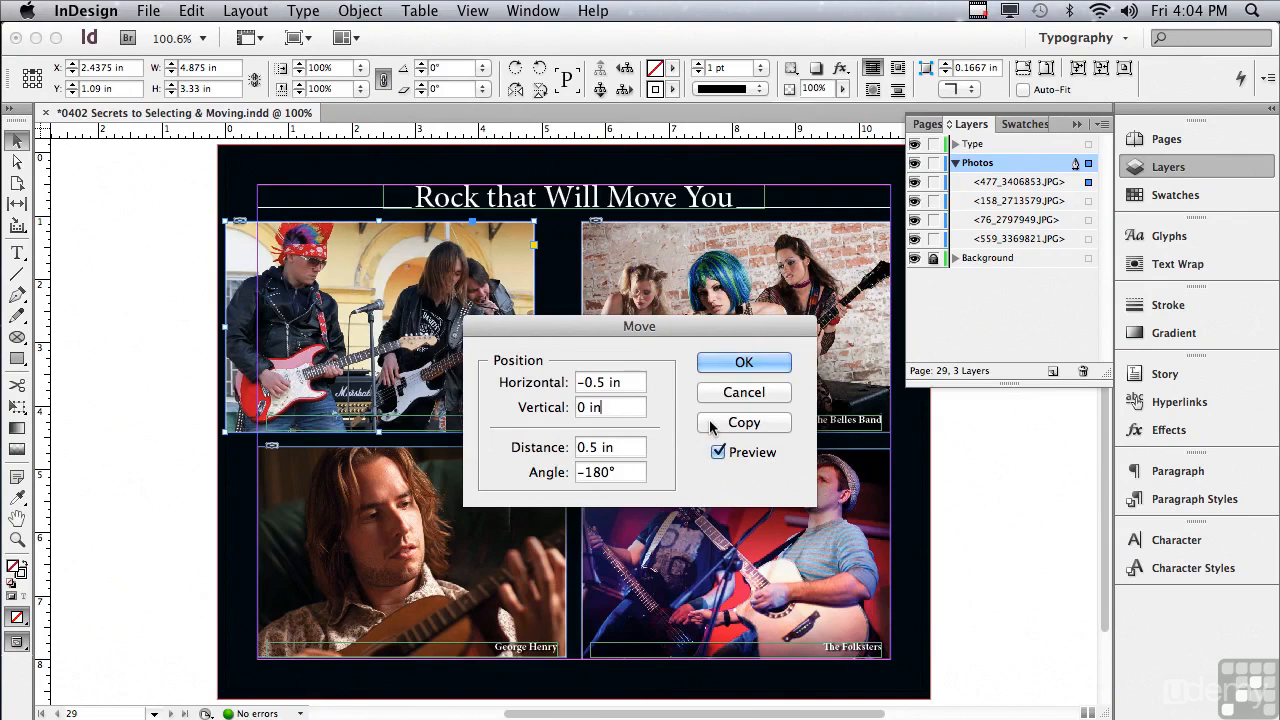
click(710, 424)
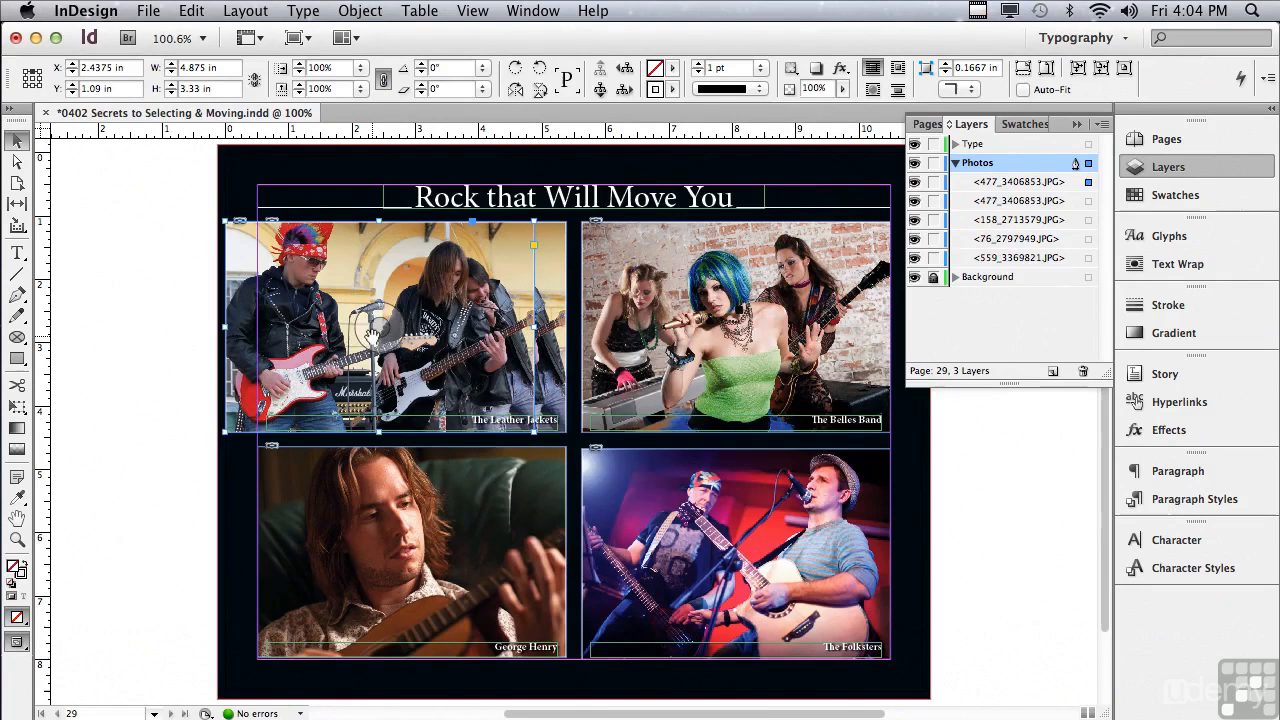
key(super+z)
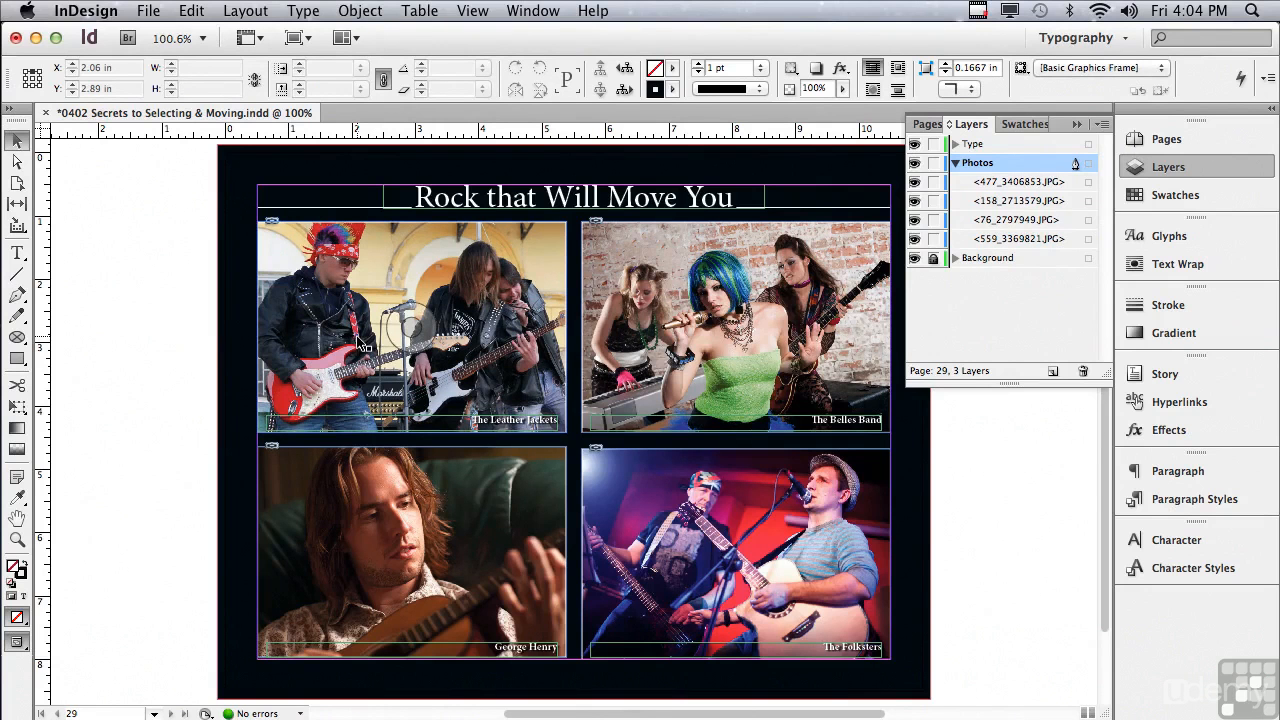
Step: Select the Leather Jackets photo frame, open the numeric Move settings for it, and cancel them
click(360, 10)
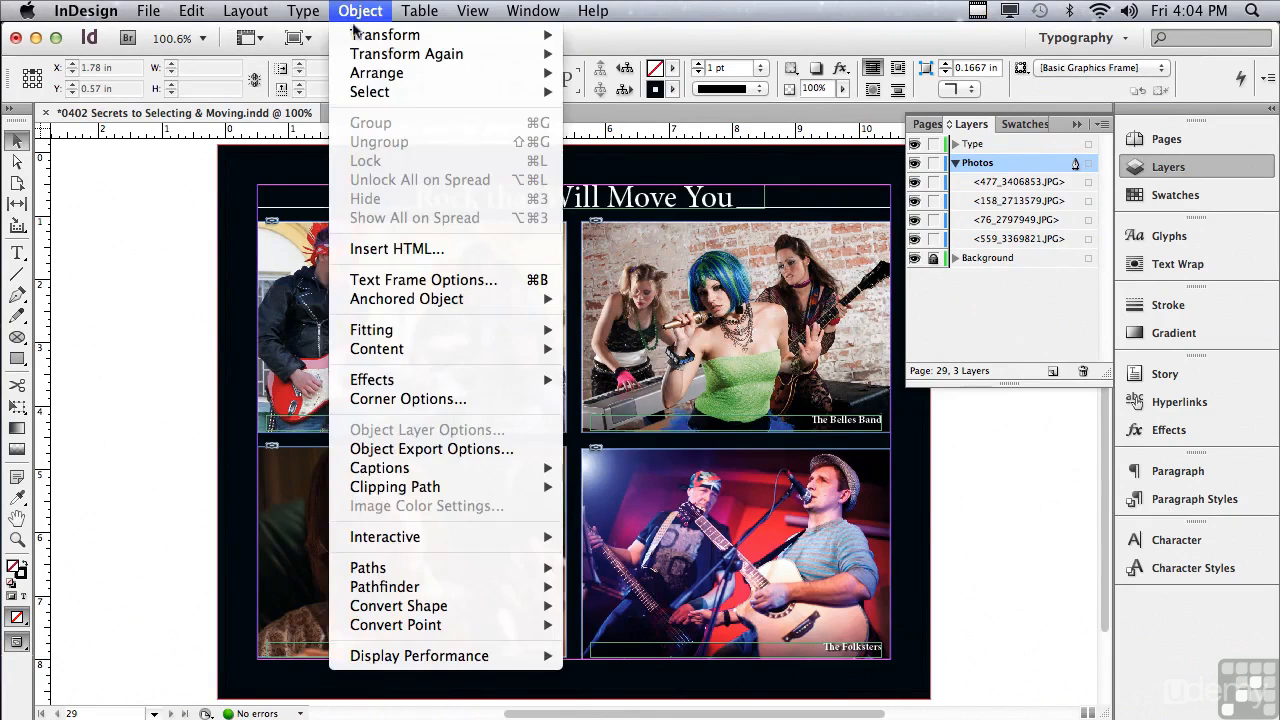
mouse_move(355, 38)
click(122, 172)
click(273, 241)
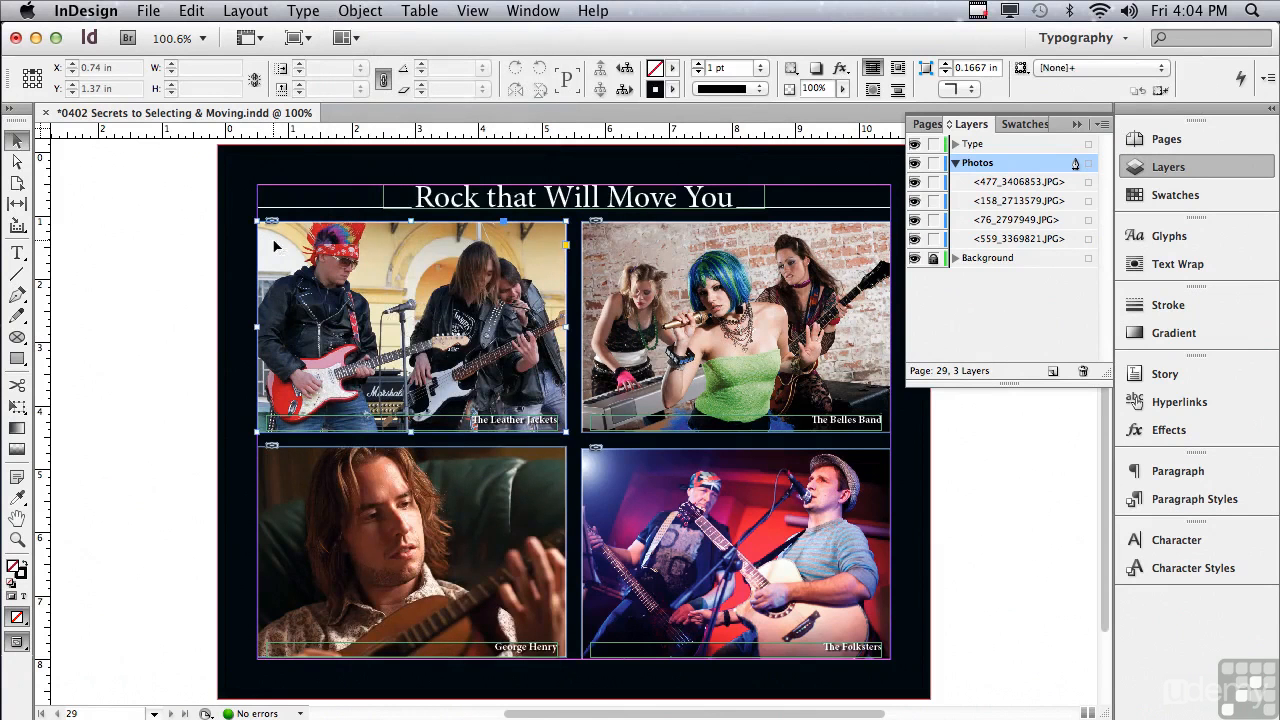
double_click(17, 147)
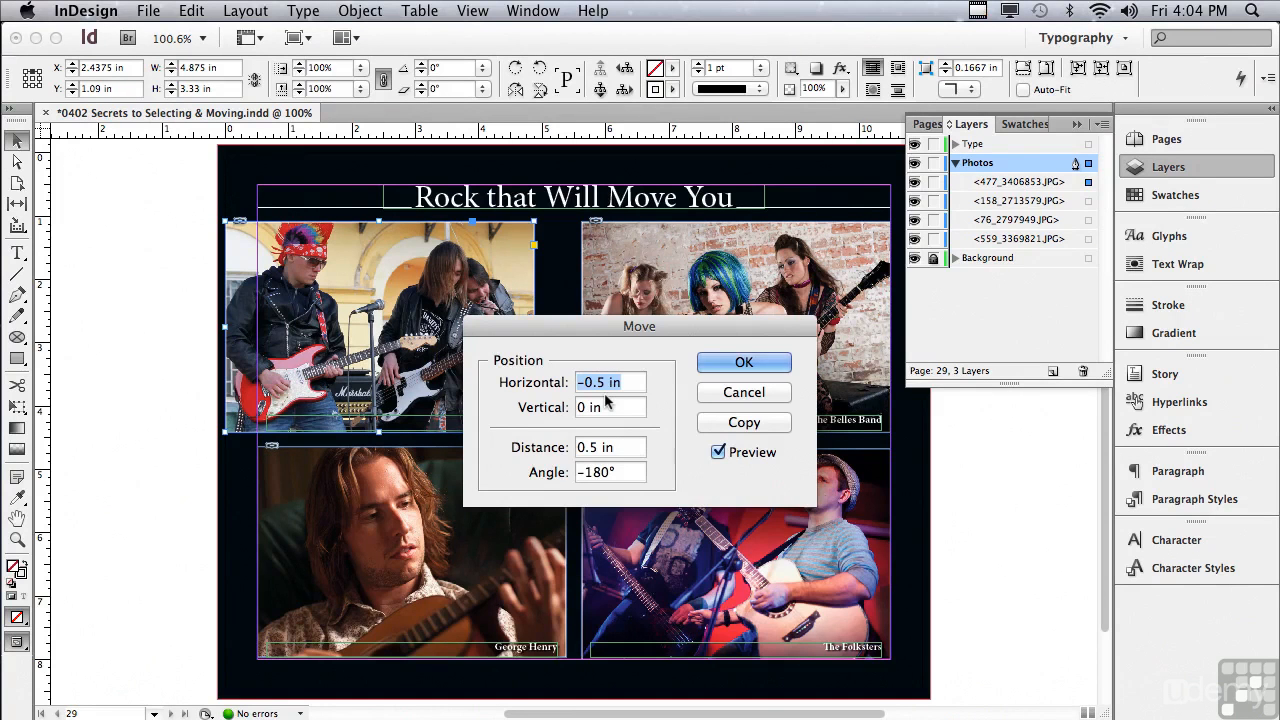
click(704, 398)
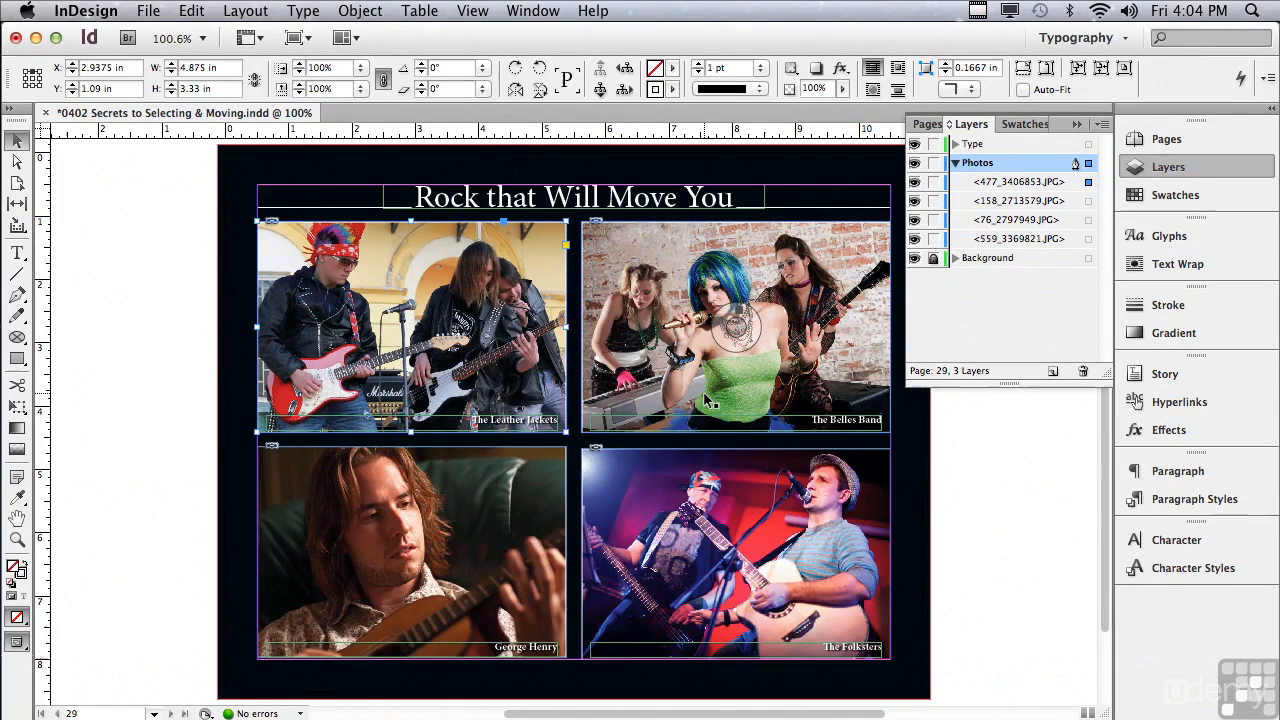
Step: Shift the Leather Jackets photo frame 1 in to the right by adding +1 to its X position
click(122, 67)
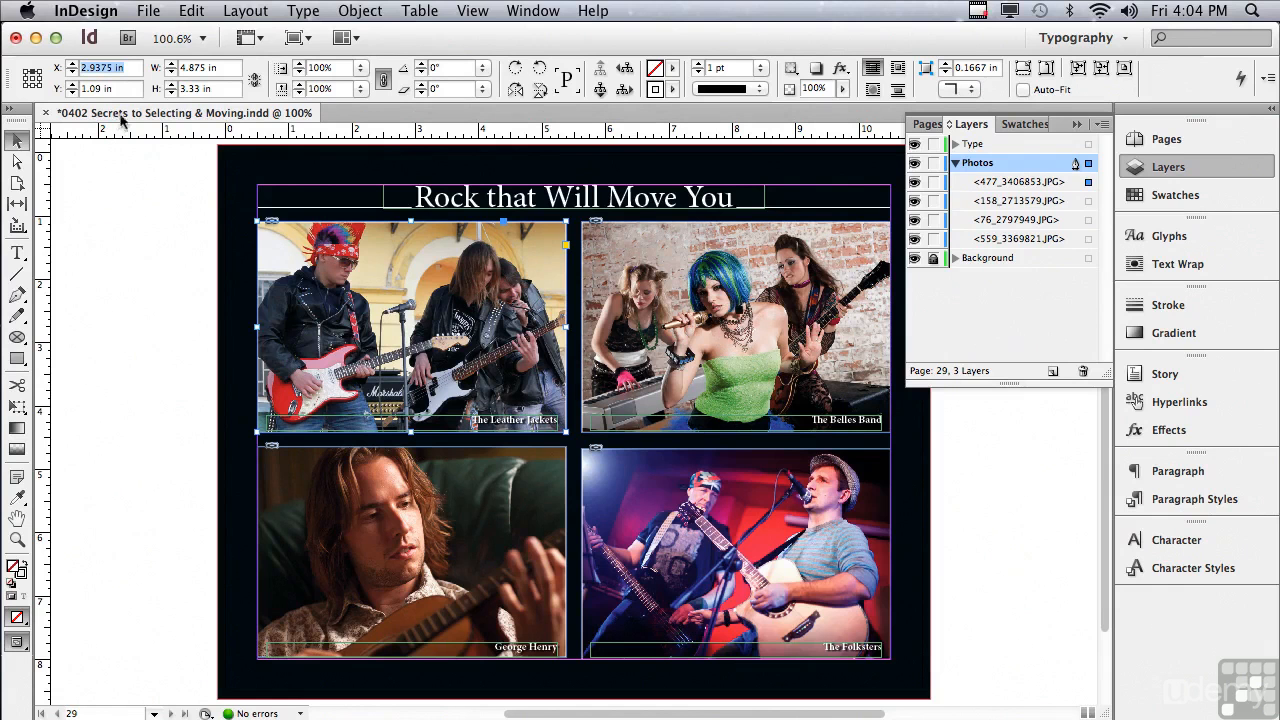
click(127, 67)
text(+1)
key(Return)
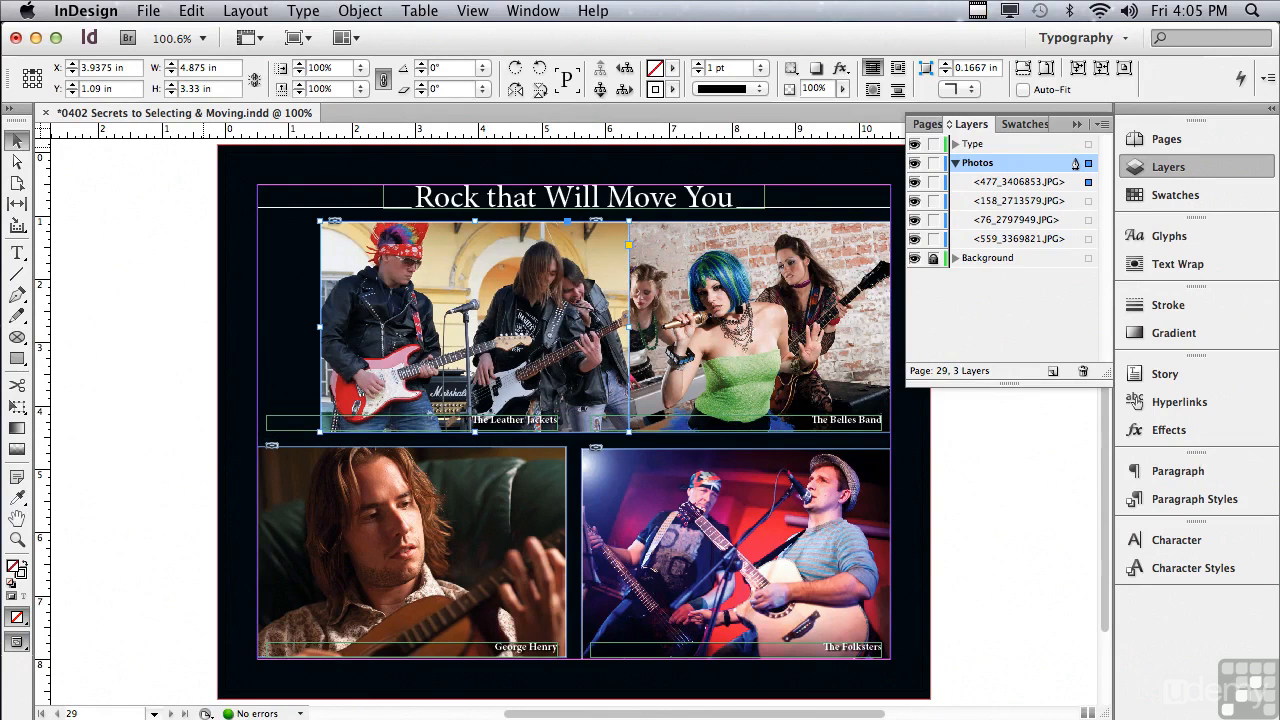